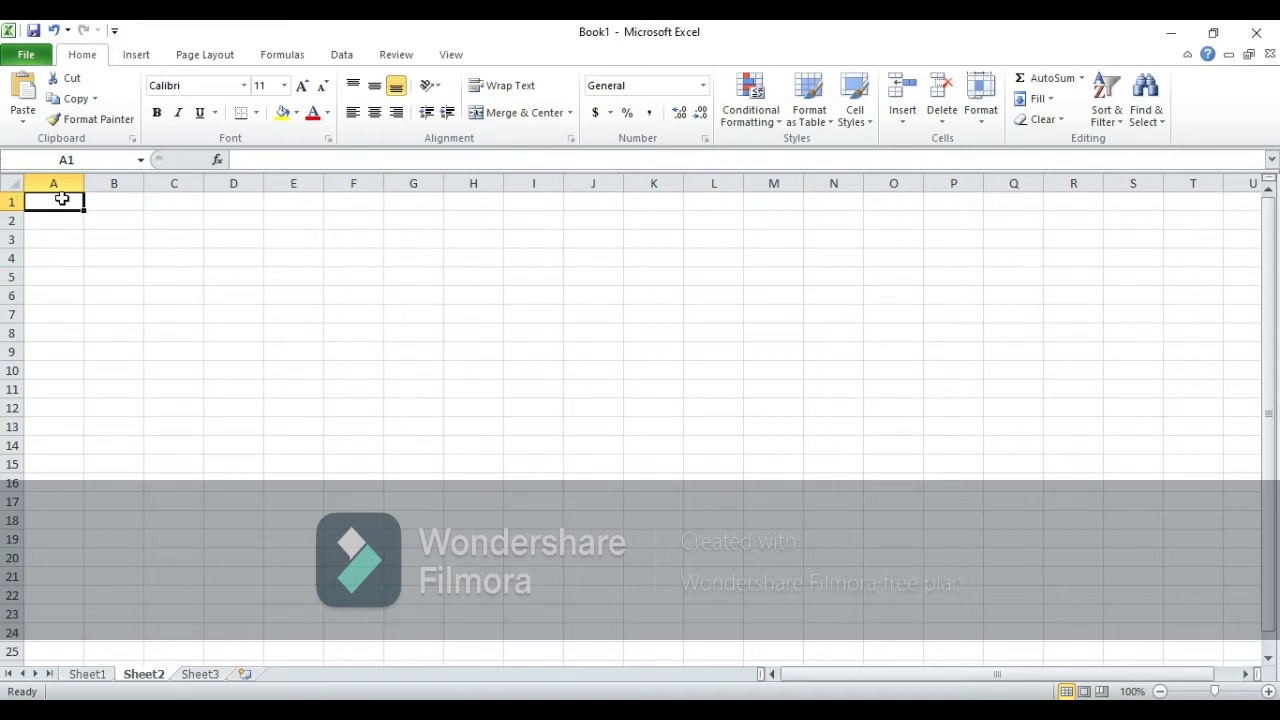
Select cells A1, B1 and C1 one after another on the blank worksheet
left_click(60, 198)
left_click(95, 197)
left_click(173, 197)
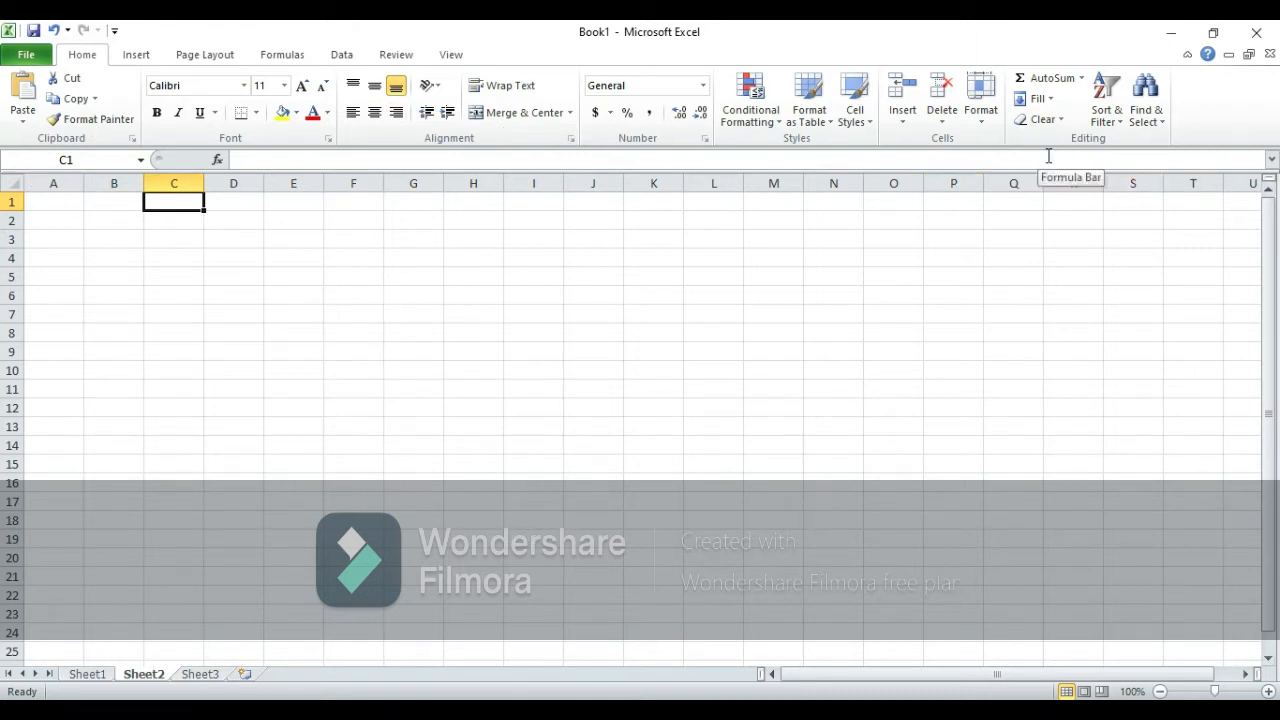
Add two new blank worksheets after the existing sheets
left_click(245, 675)
left_click(298, 675)
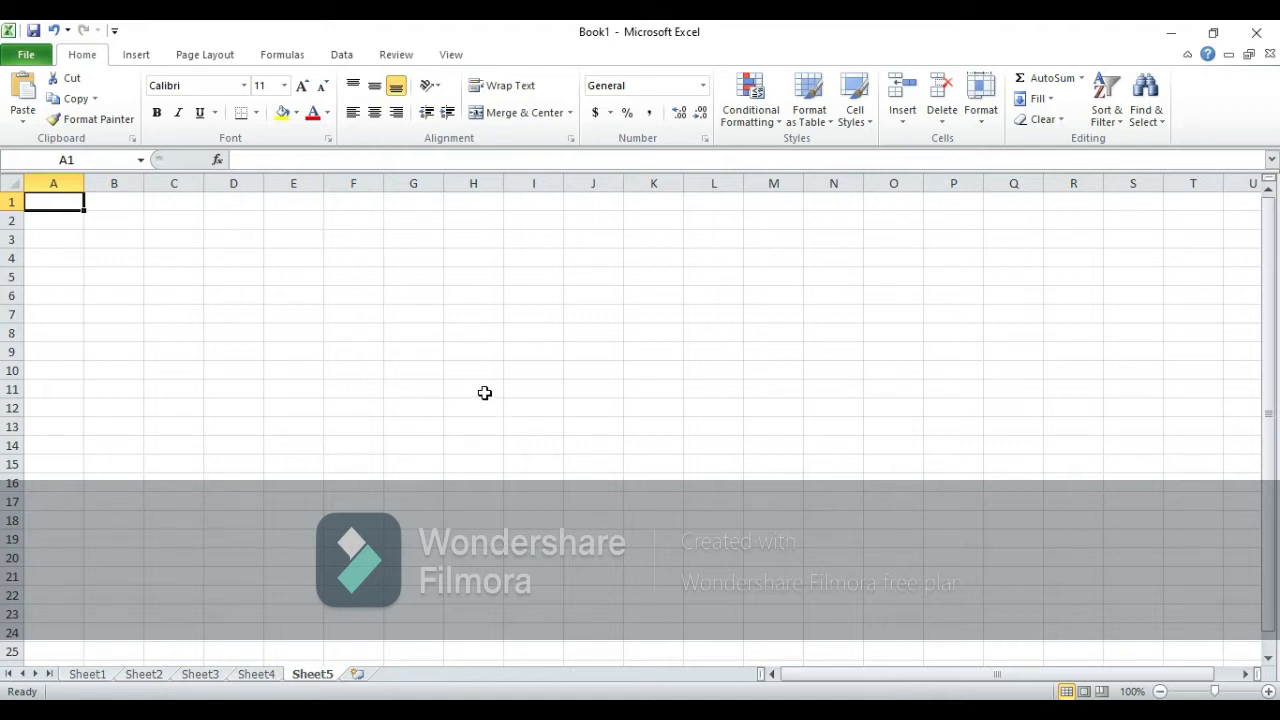
Select the ranges A1:A14 and B1:K1 and the cells B4 and E6, and check their references in the Name Box
left_click_drag(54, 199, 14, 445)
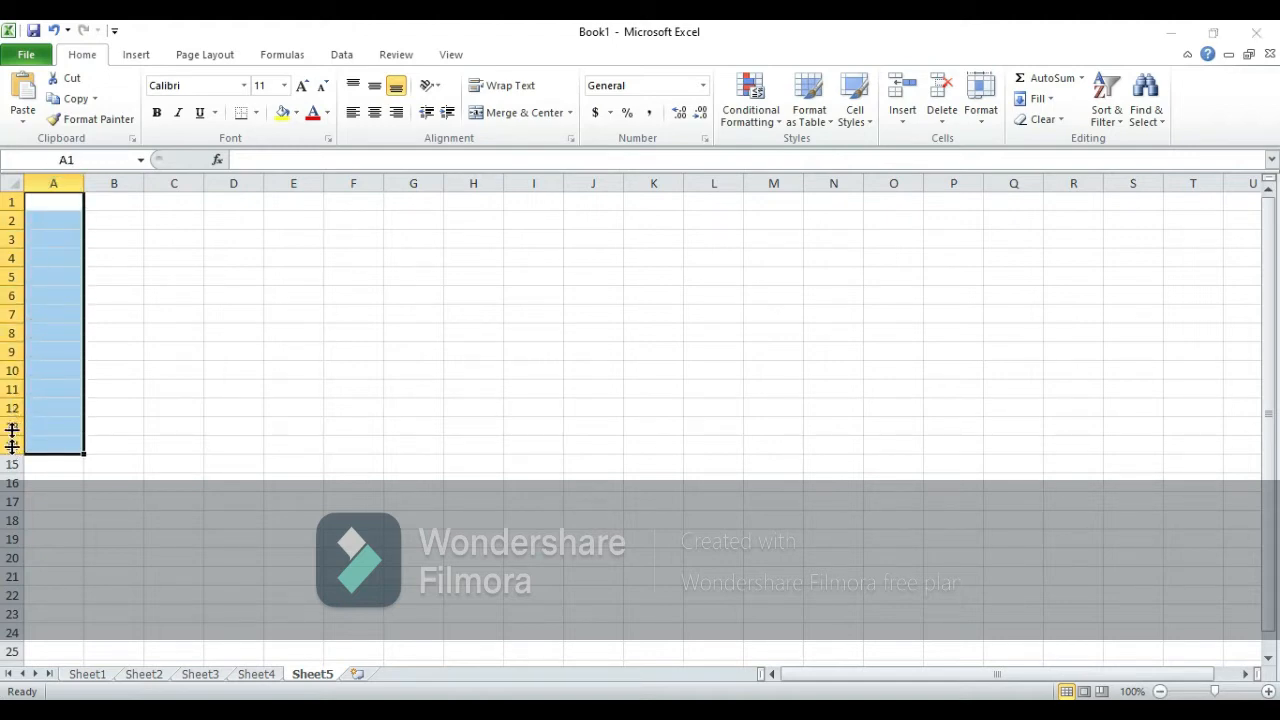
left_click_drag(97, 203, 648, 201)
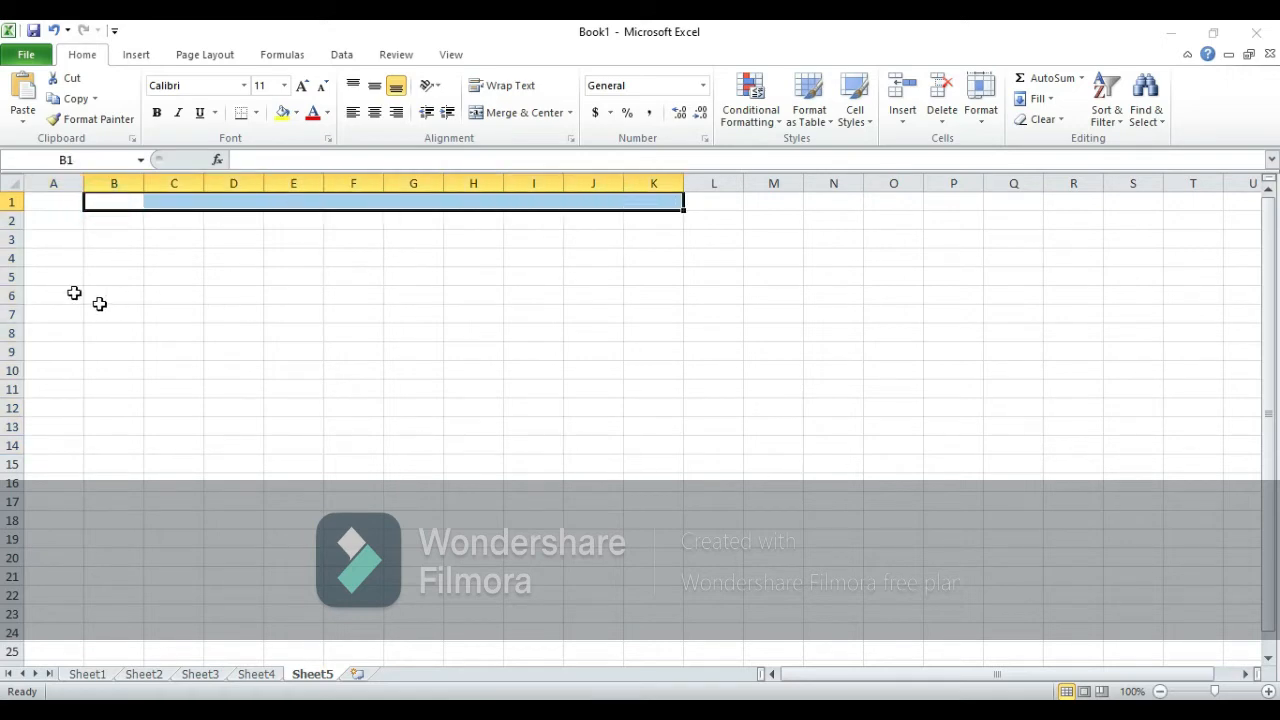
left_click(108, 253)
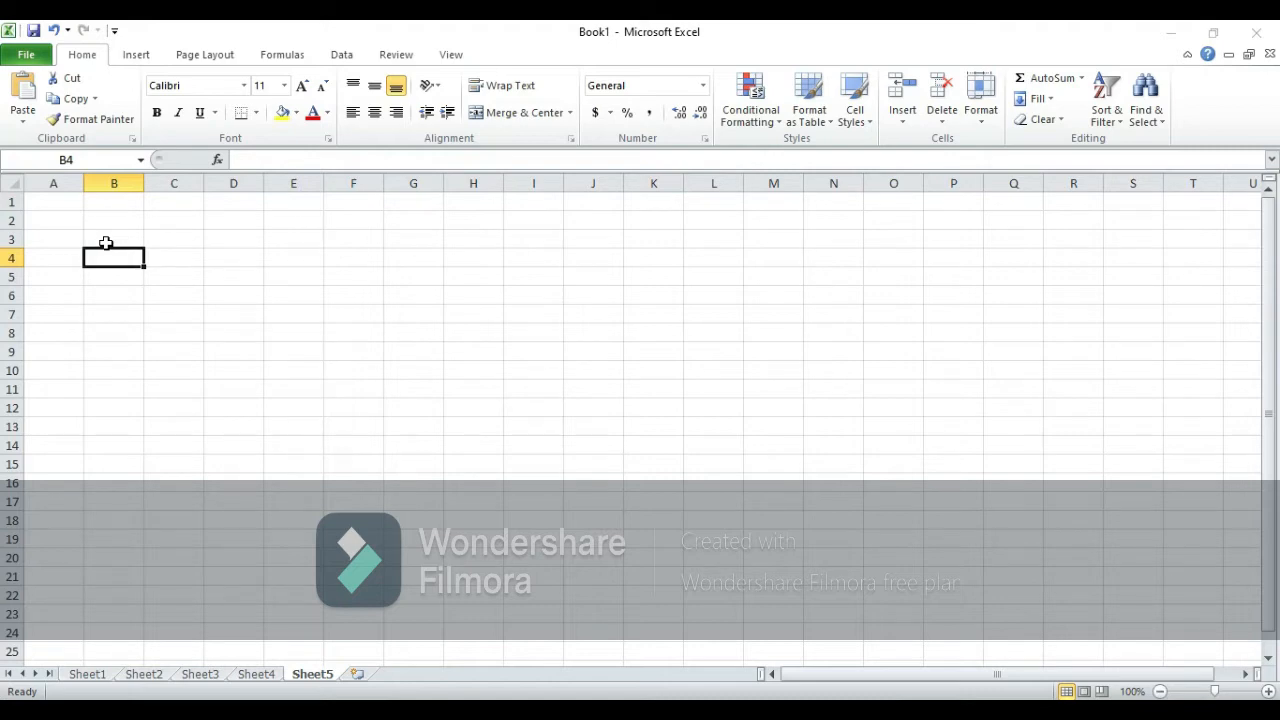
left_click(62, 161)
left_click(272, 302)
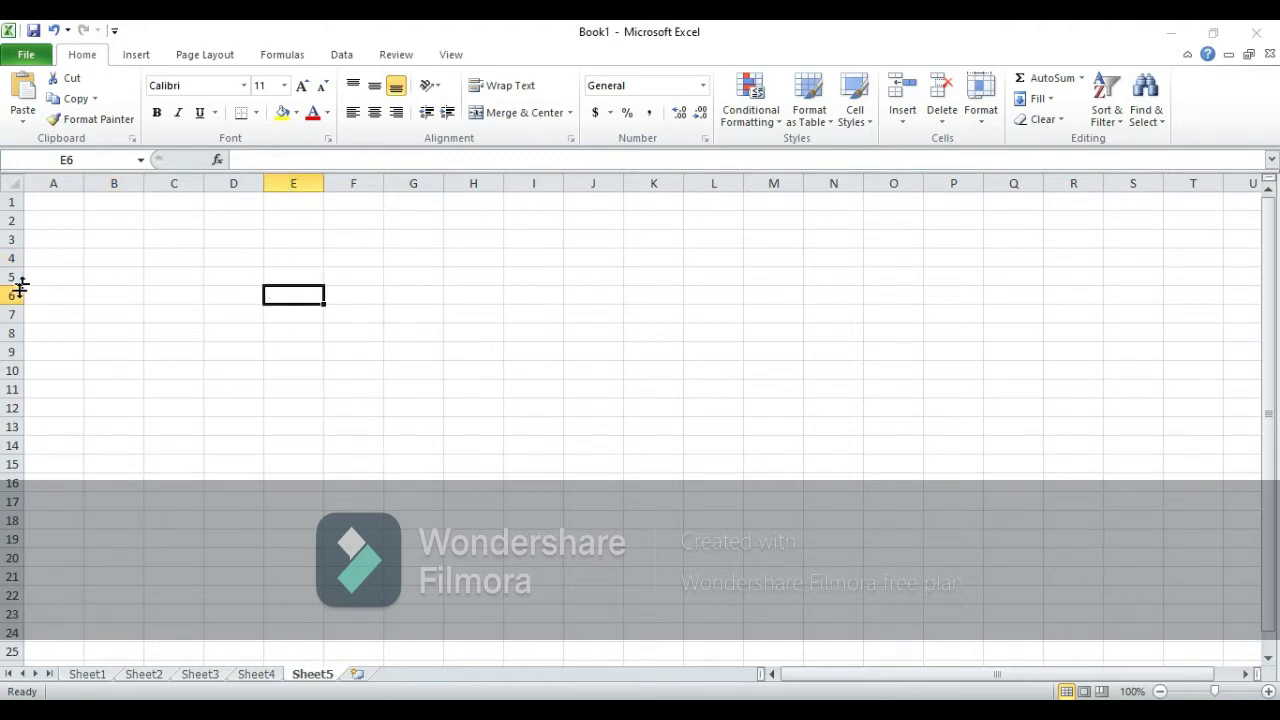
left_click(80, 159)
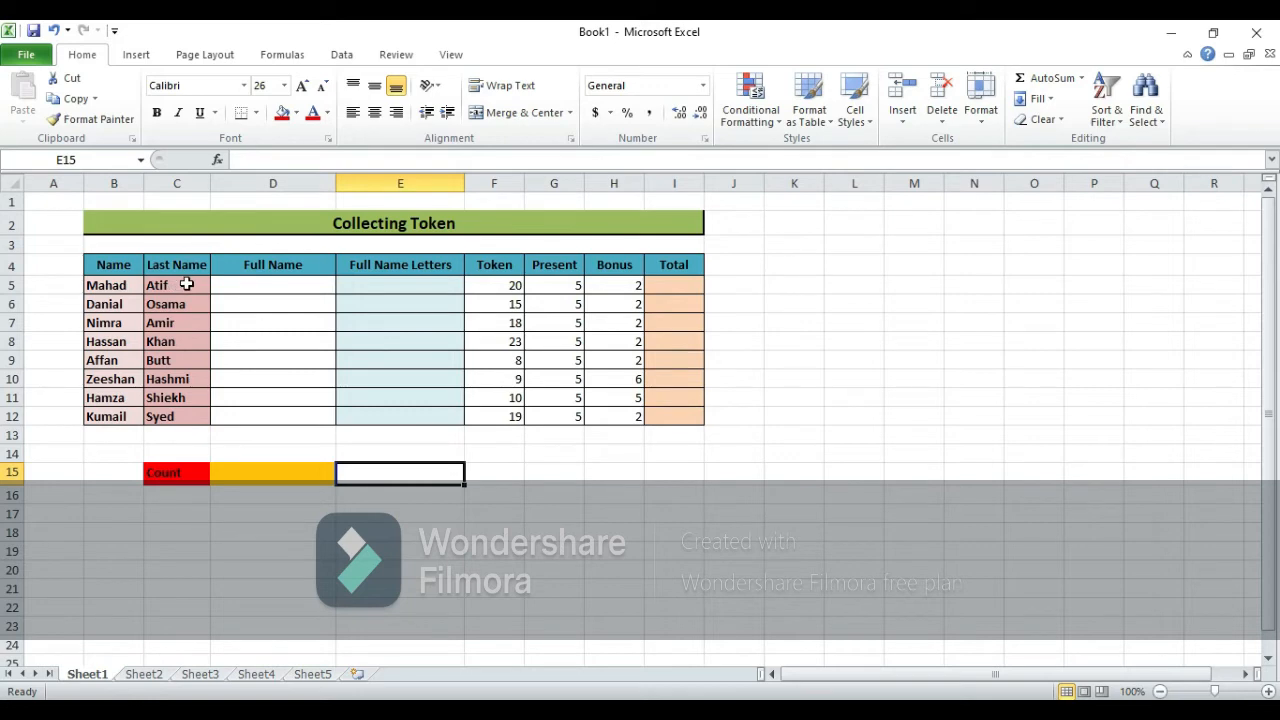
Insert the CONCATENATE function from the Text category into the first Full Name cell, D5
left_click(240, 287)
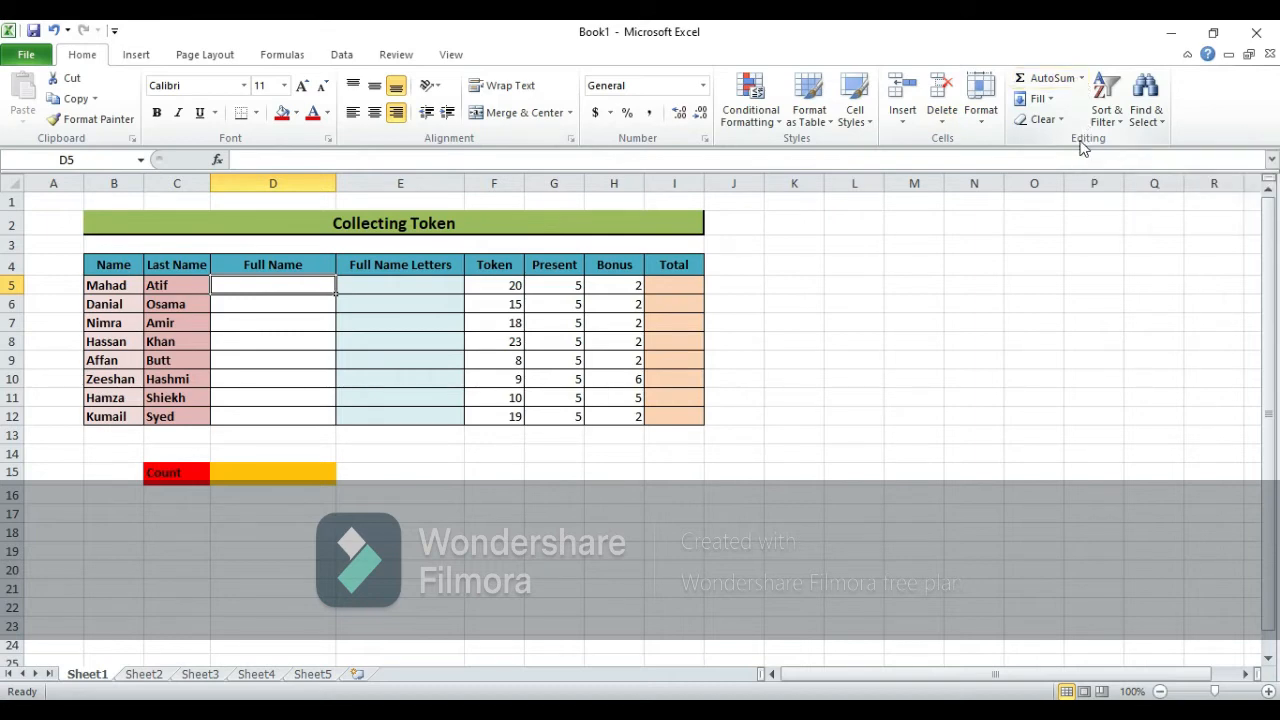
left_click(1081, 79)
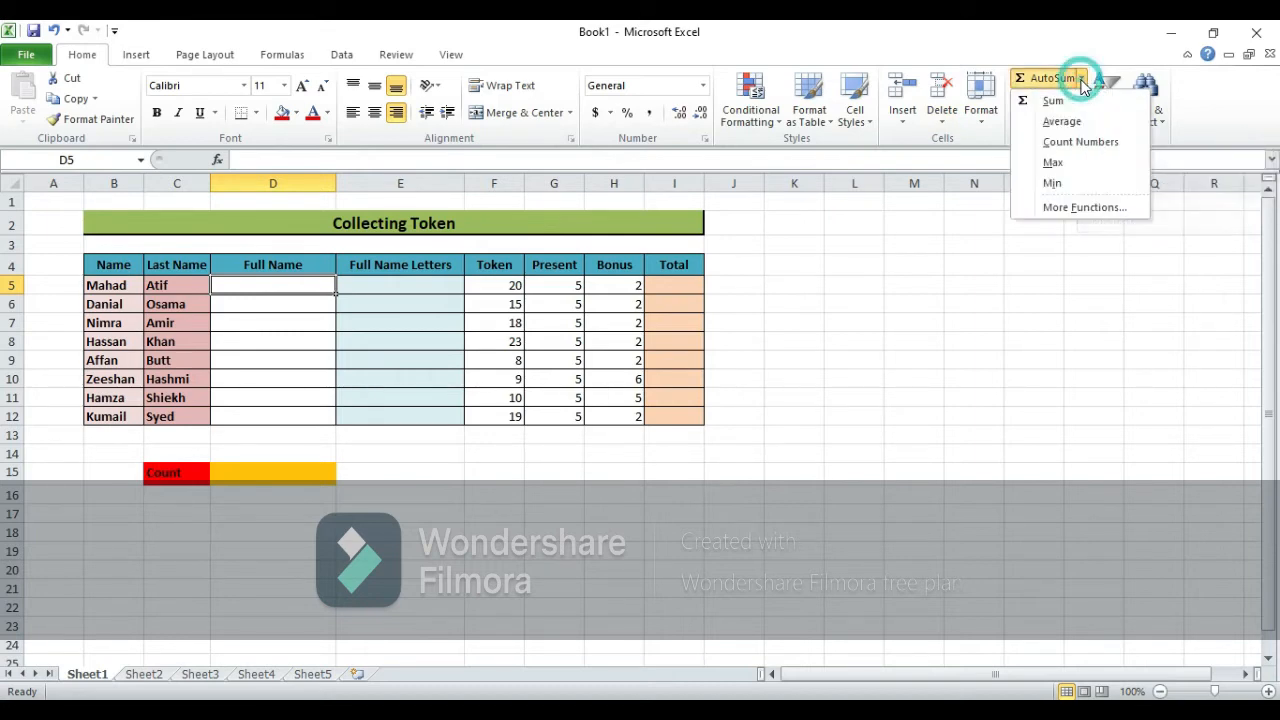
left_click(1072, 207)
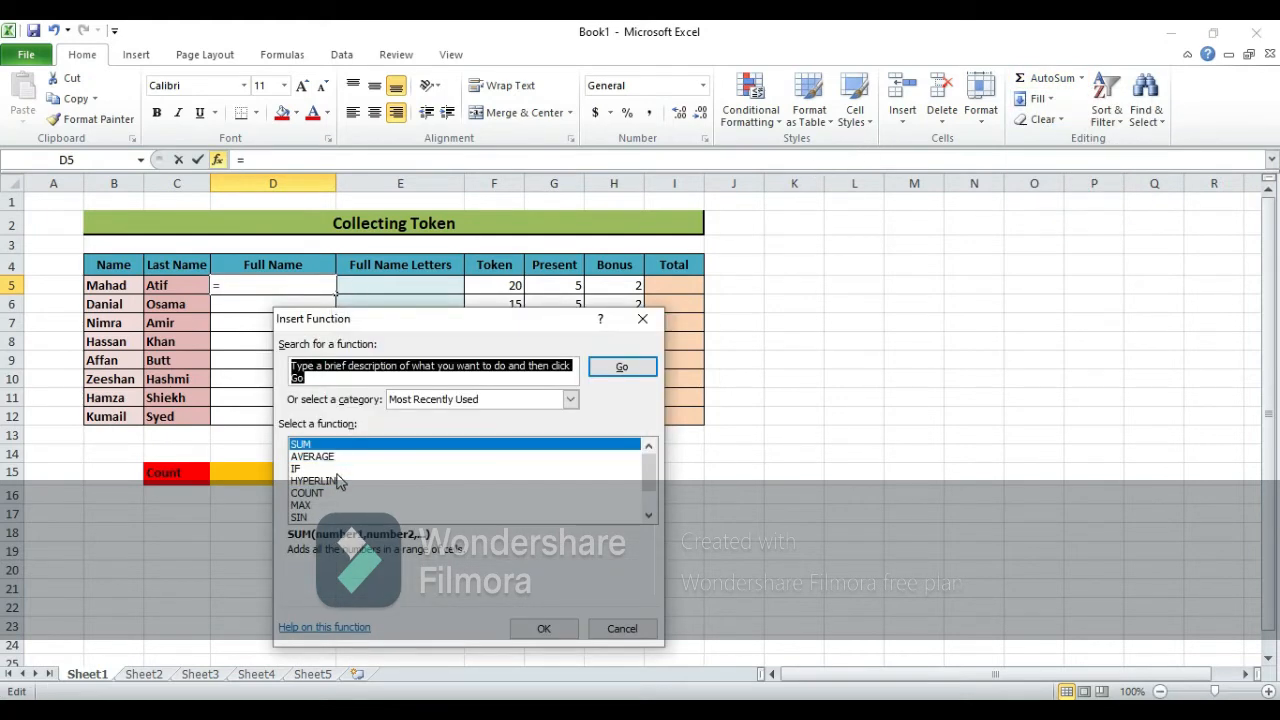
left_click(557, 401)
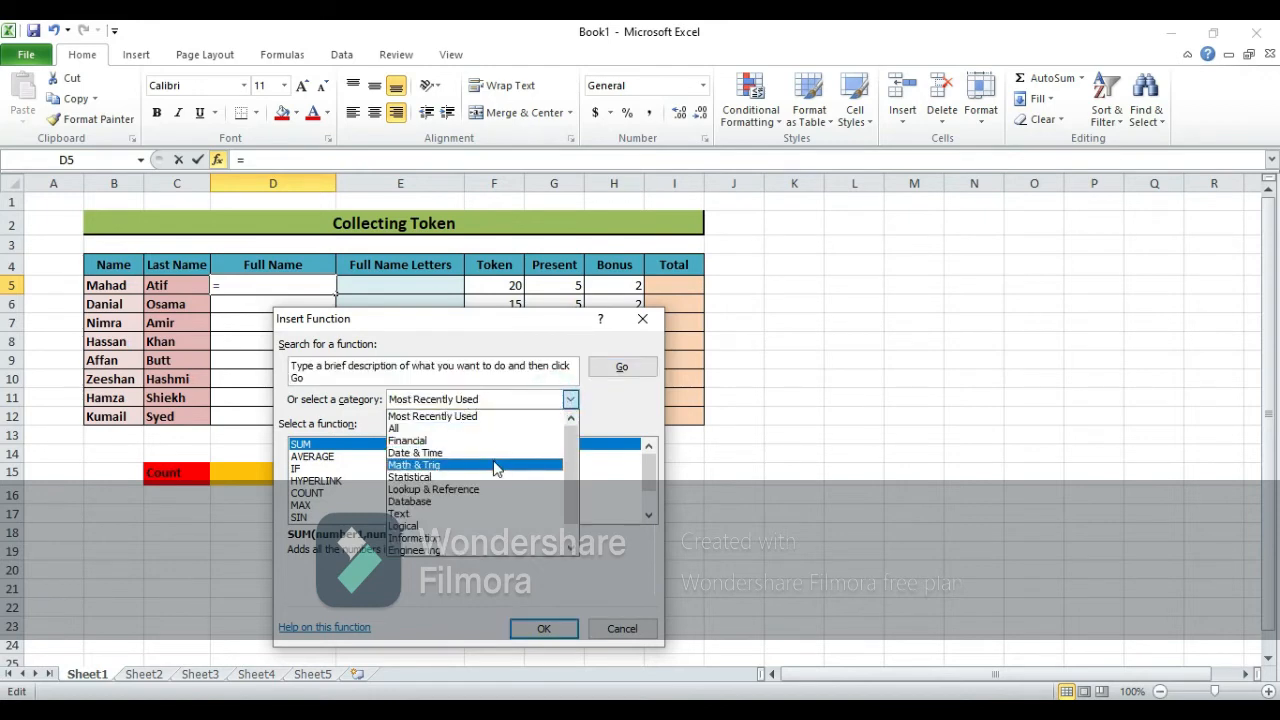
left_click(432, 401)
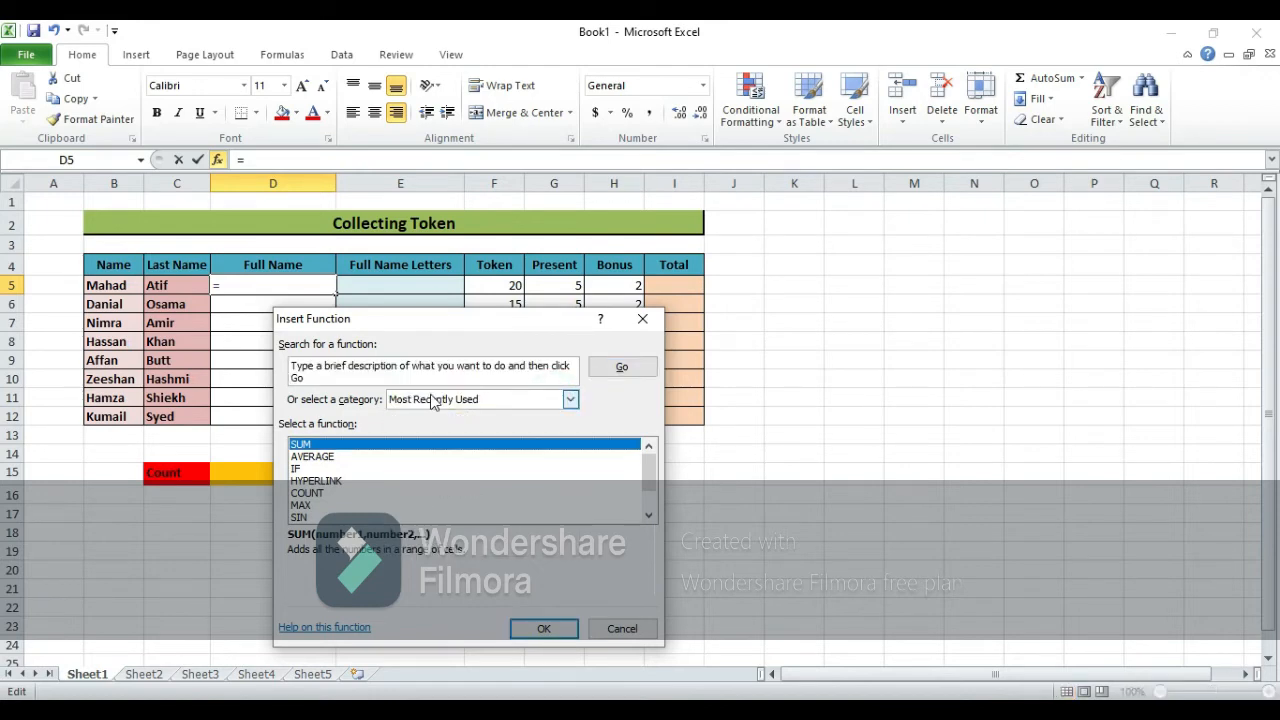
left_click(432, 401)
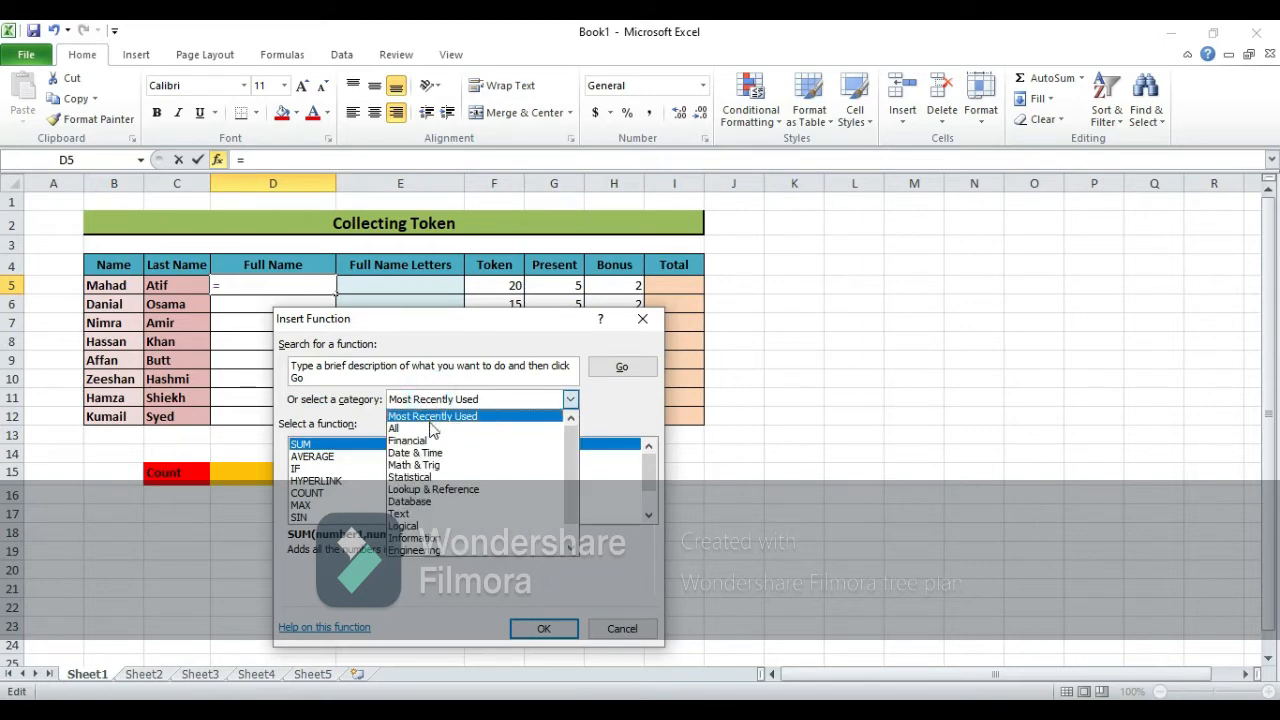
left_click(418, 513)
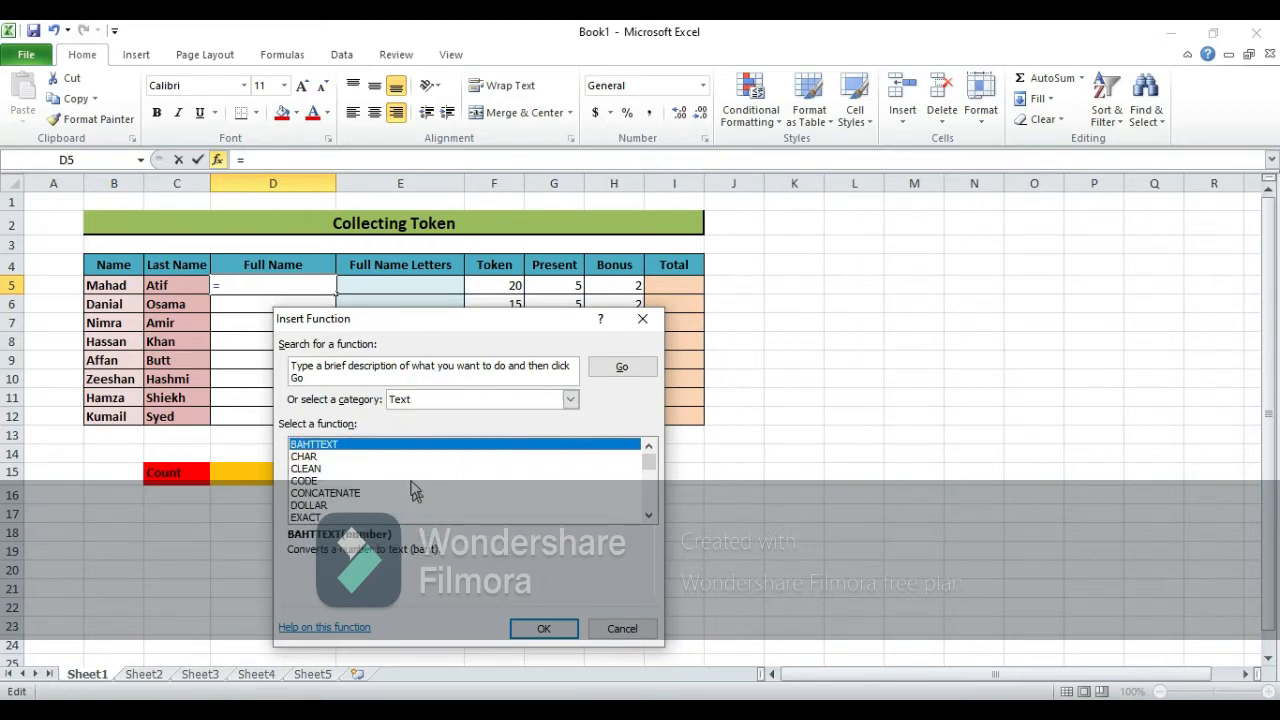
left_click(345, 493)
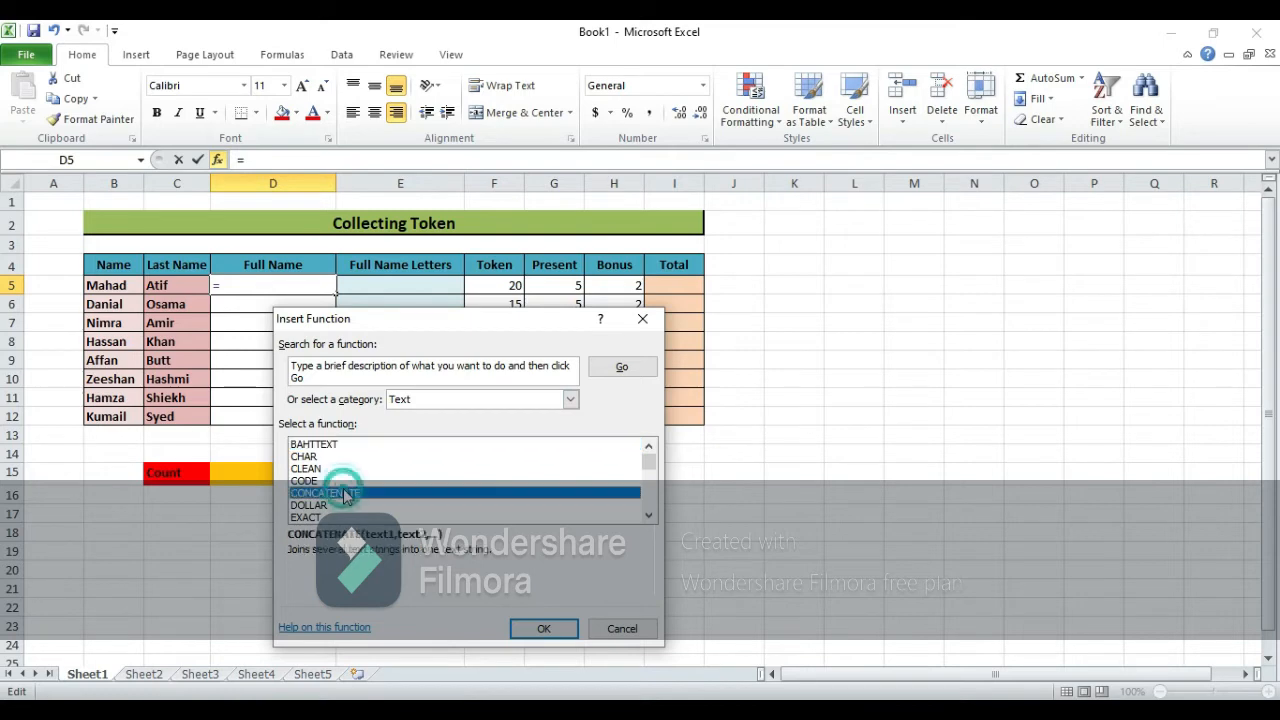
left_click(530, 630)
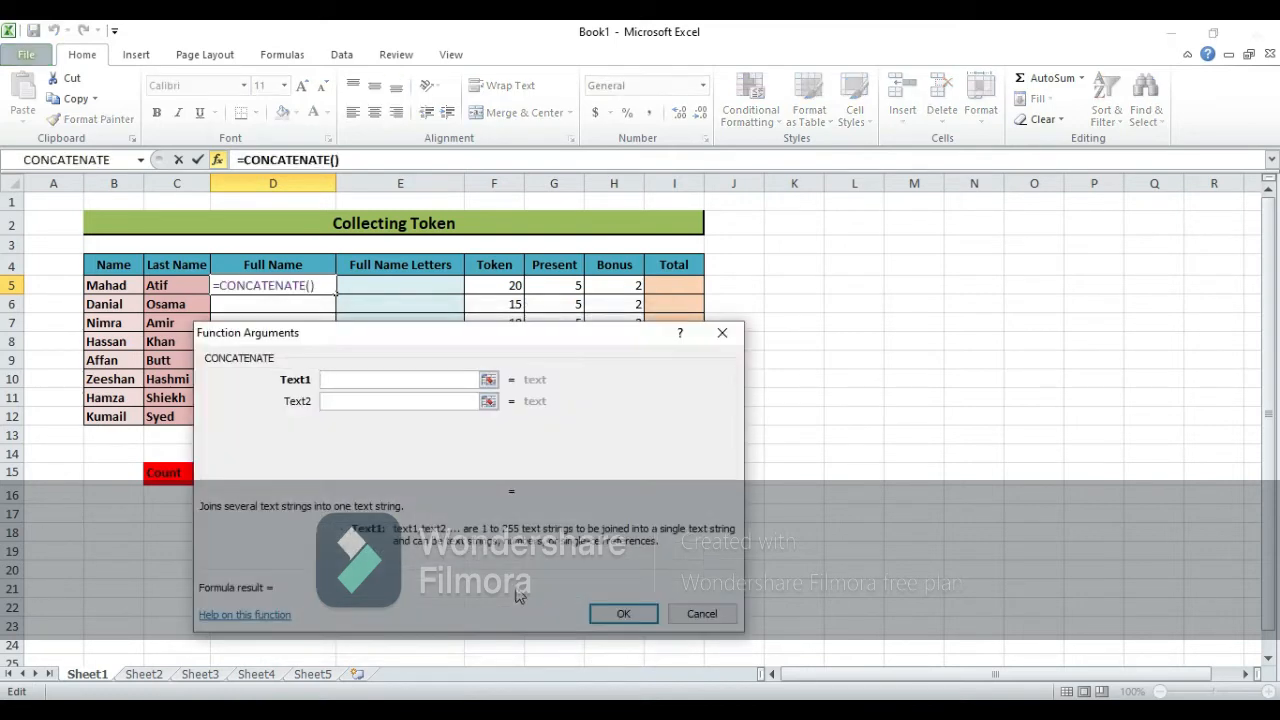
Set the CONCATENATE arguments Text1 to B5 and Text2 to C5
left_click(486, 383)
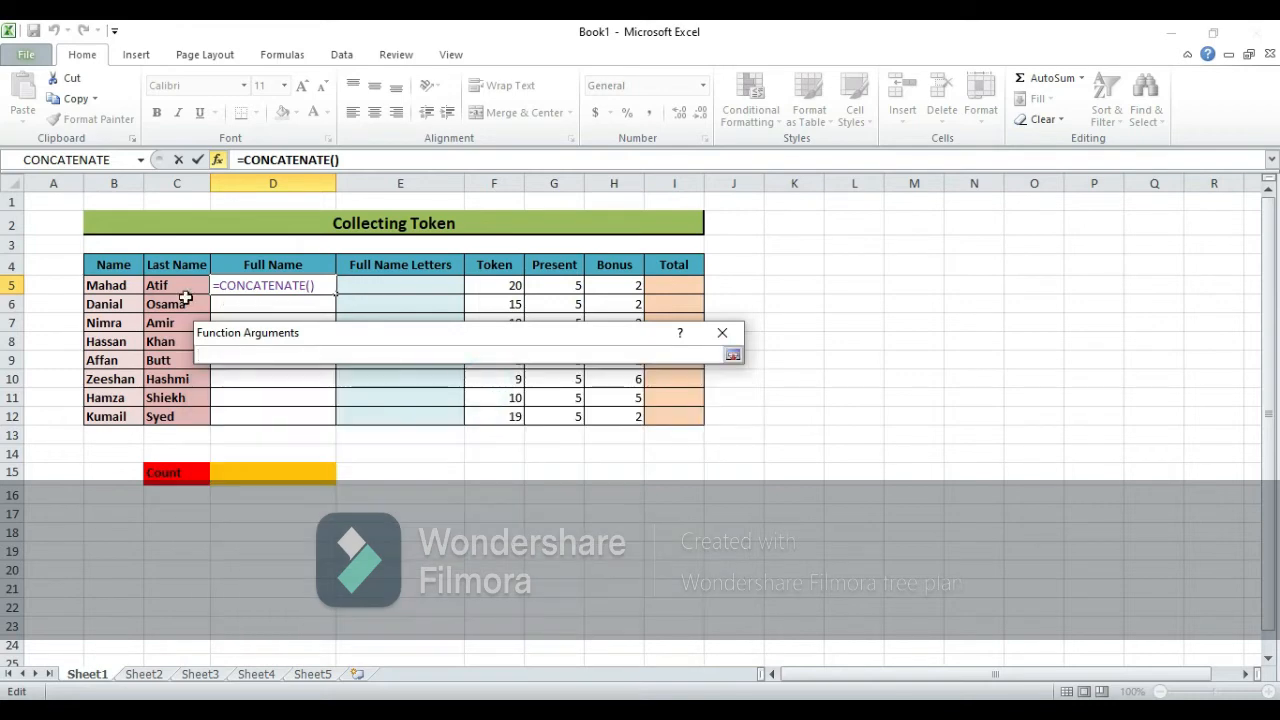
left_click(108, 285)
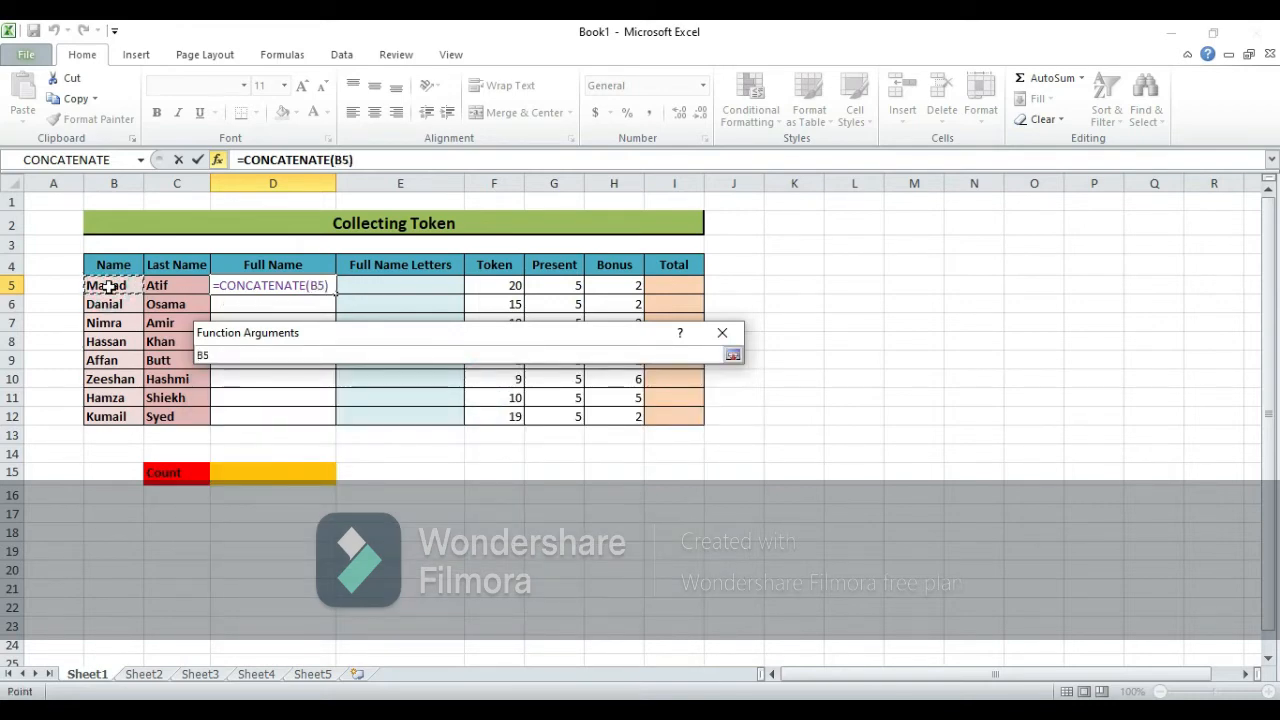
left_click(360, 400)
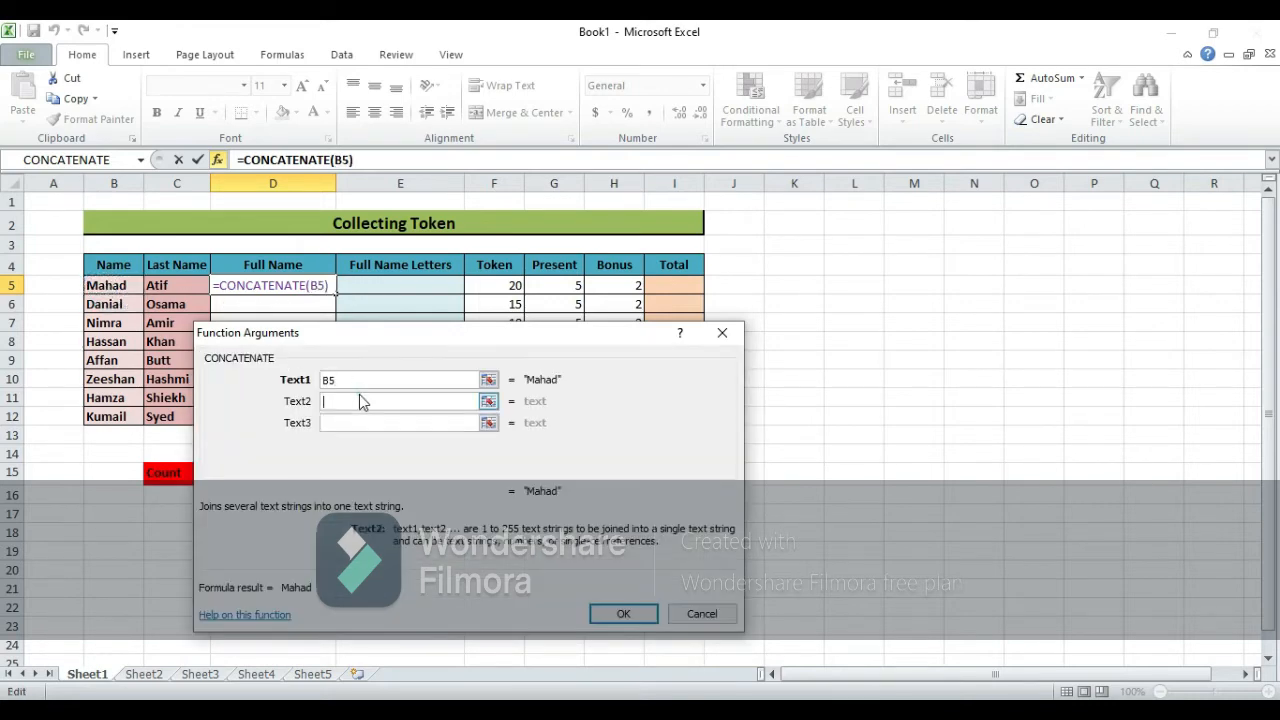
left_click(178, 286)
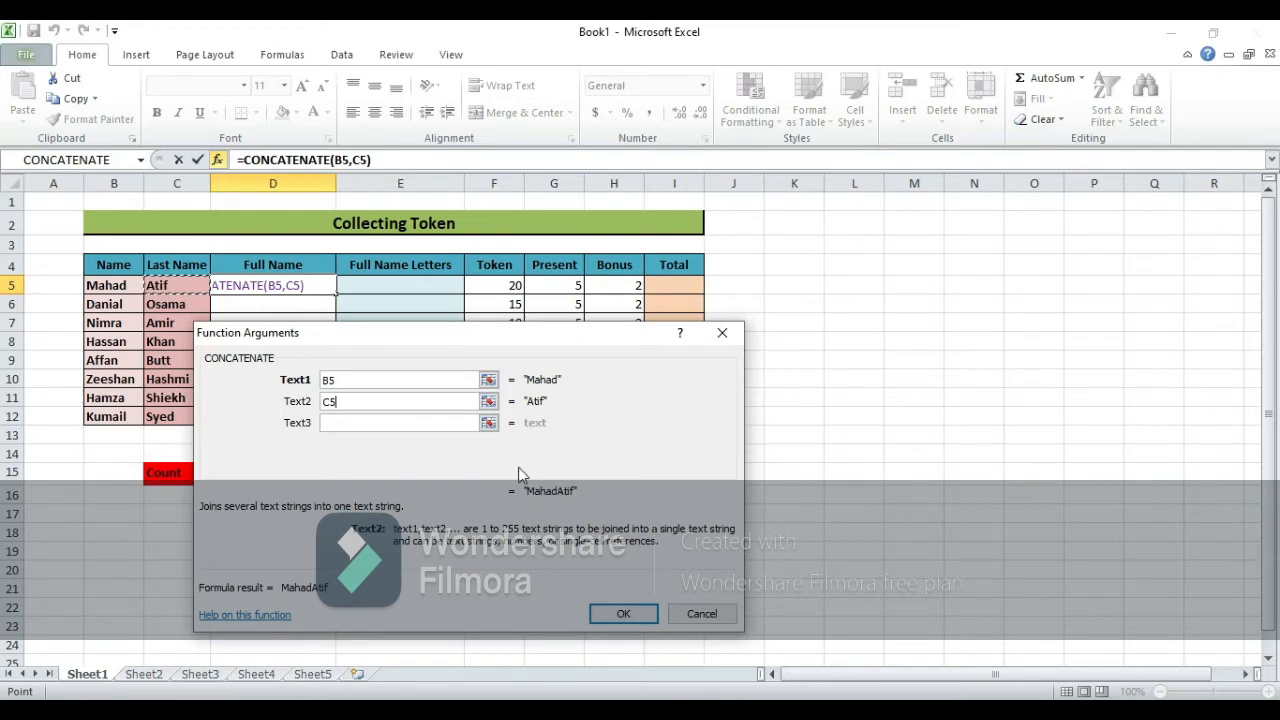
Change Text2 to a quoted space " ", set Text3 to C5, and copy the completed formula down the Full Name column to D12
double_click(348, 401)
type("\"")
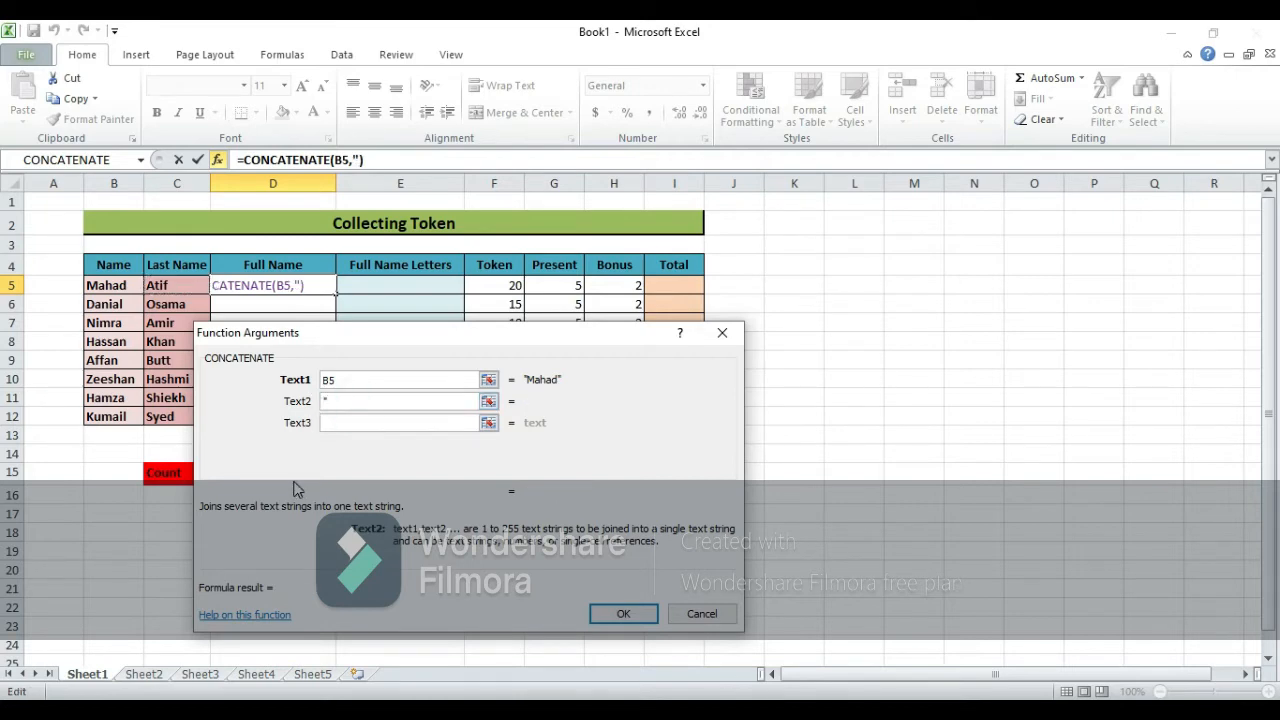
type(" \"")
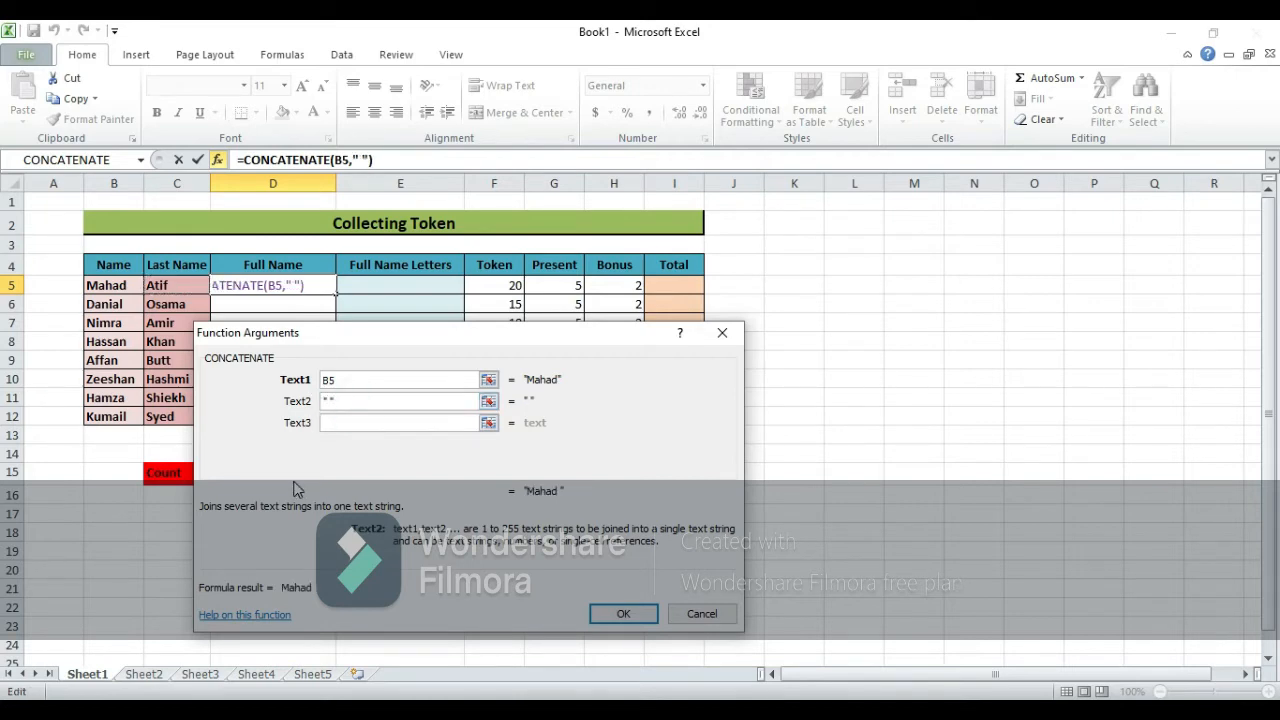
left_click(421, 422)
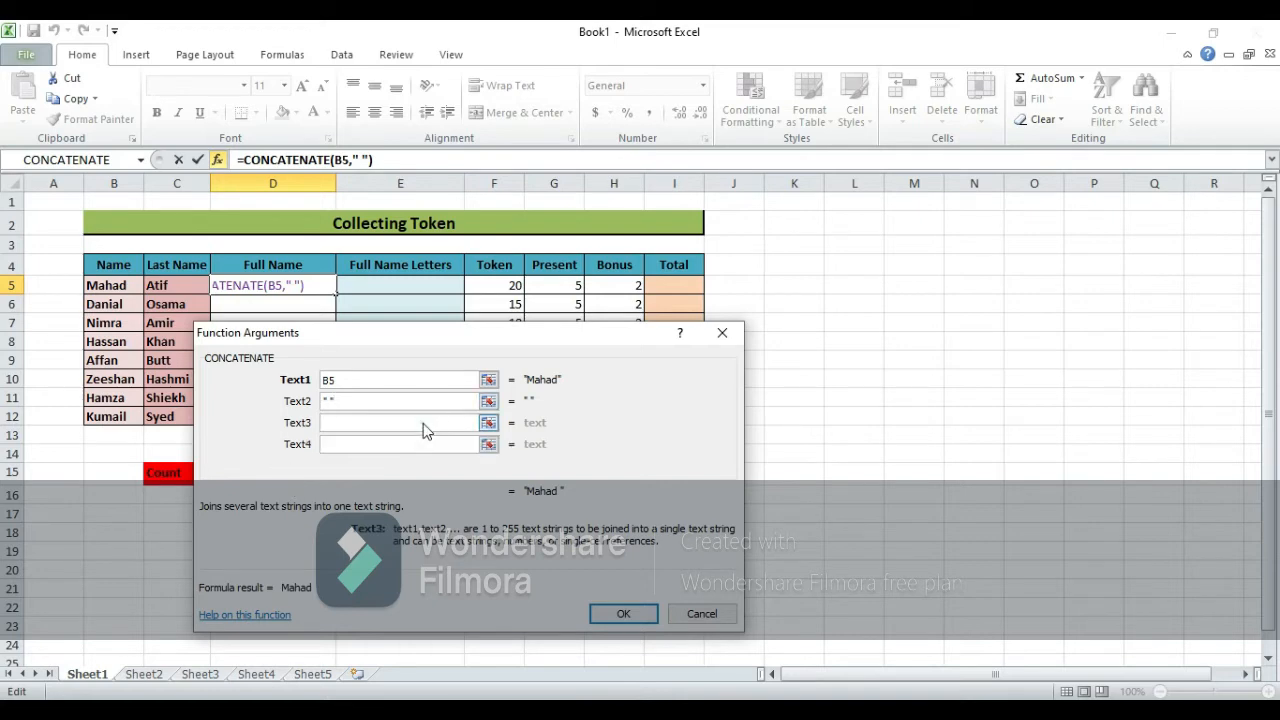
left_click(176, 286)
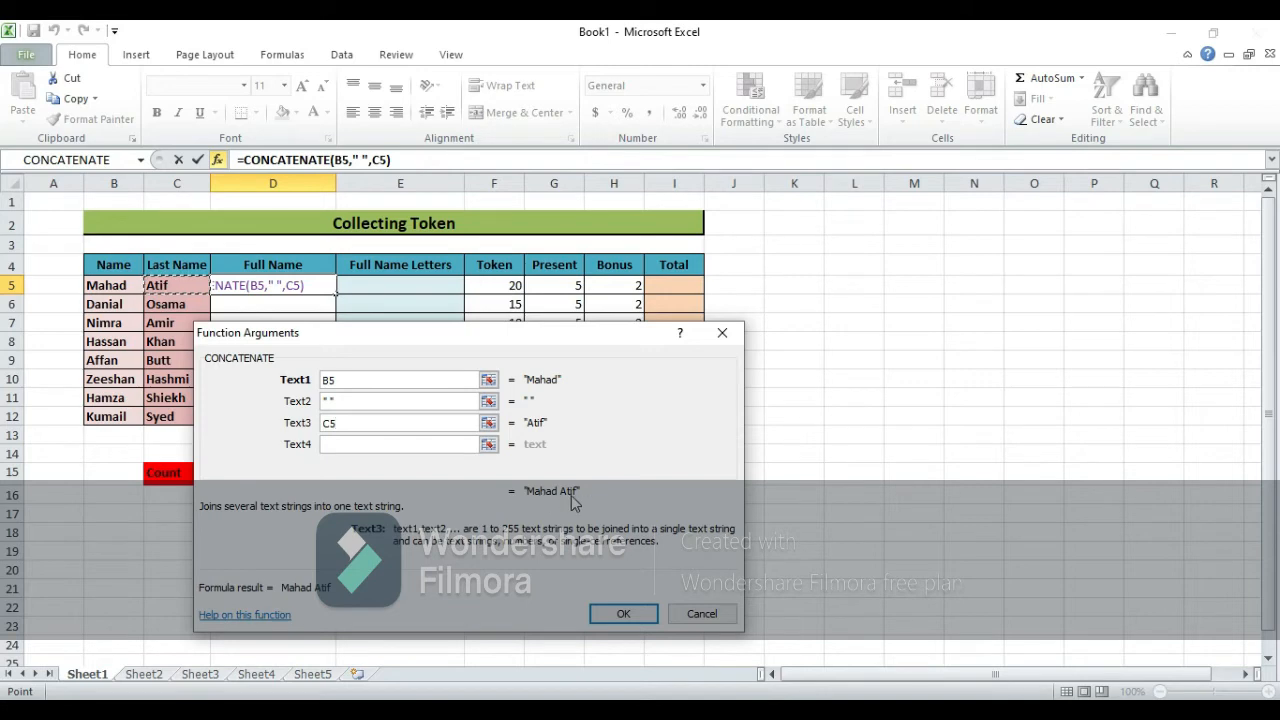
left_click(622, 614)
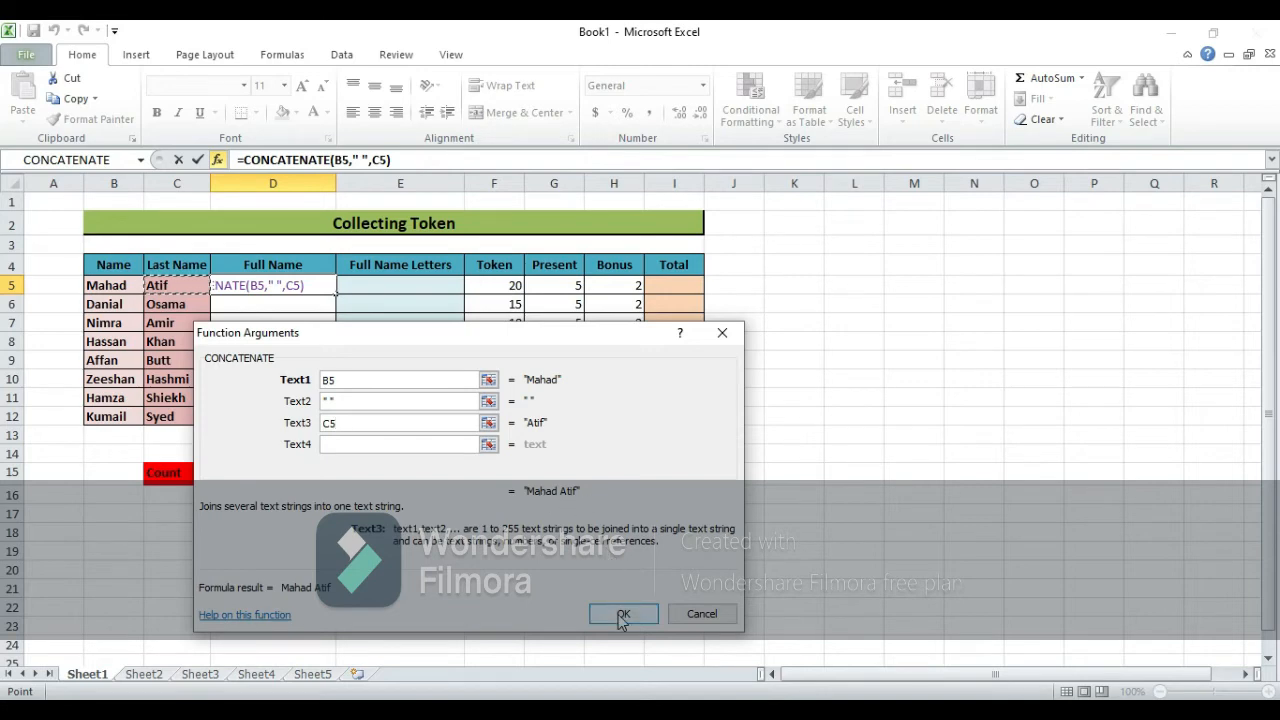
left_click(622, 614)
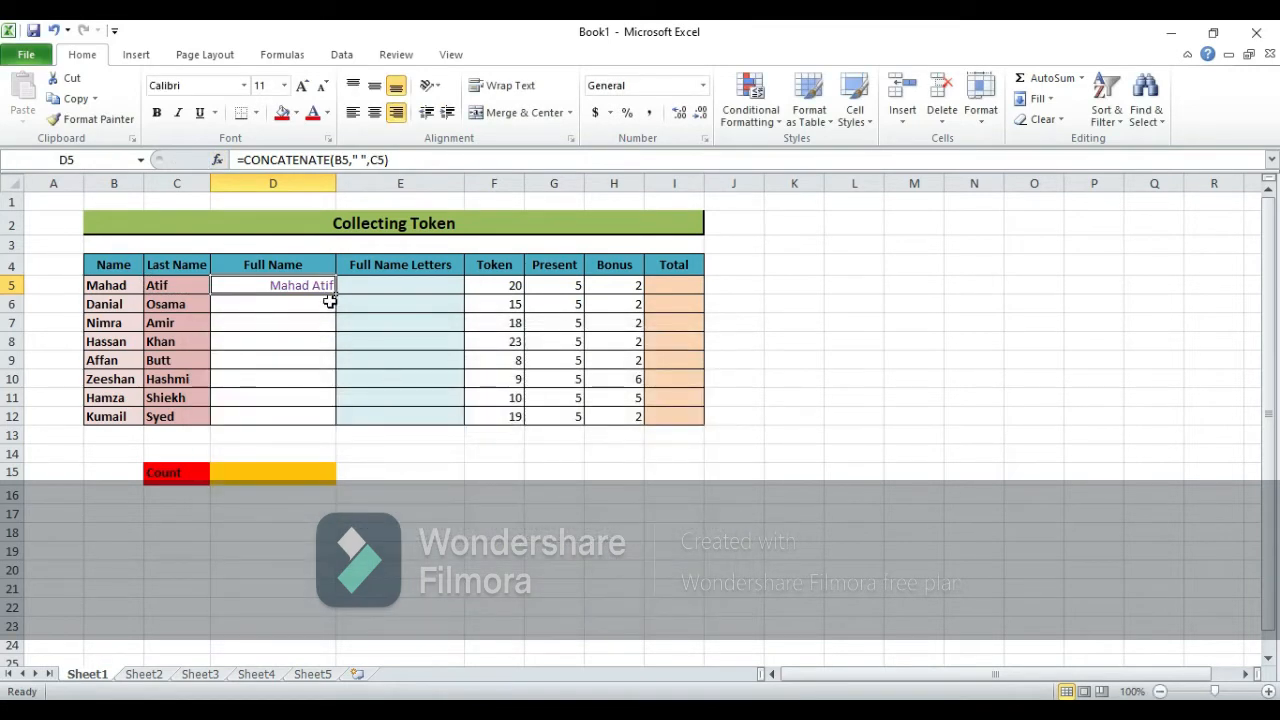
left_click_drag(333, 294, 321, 418)
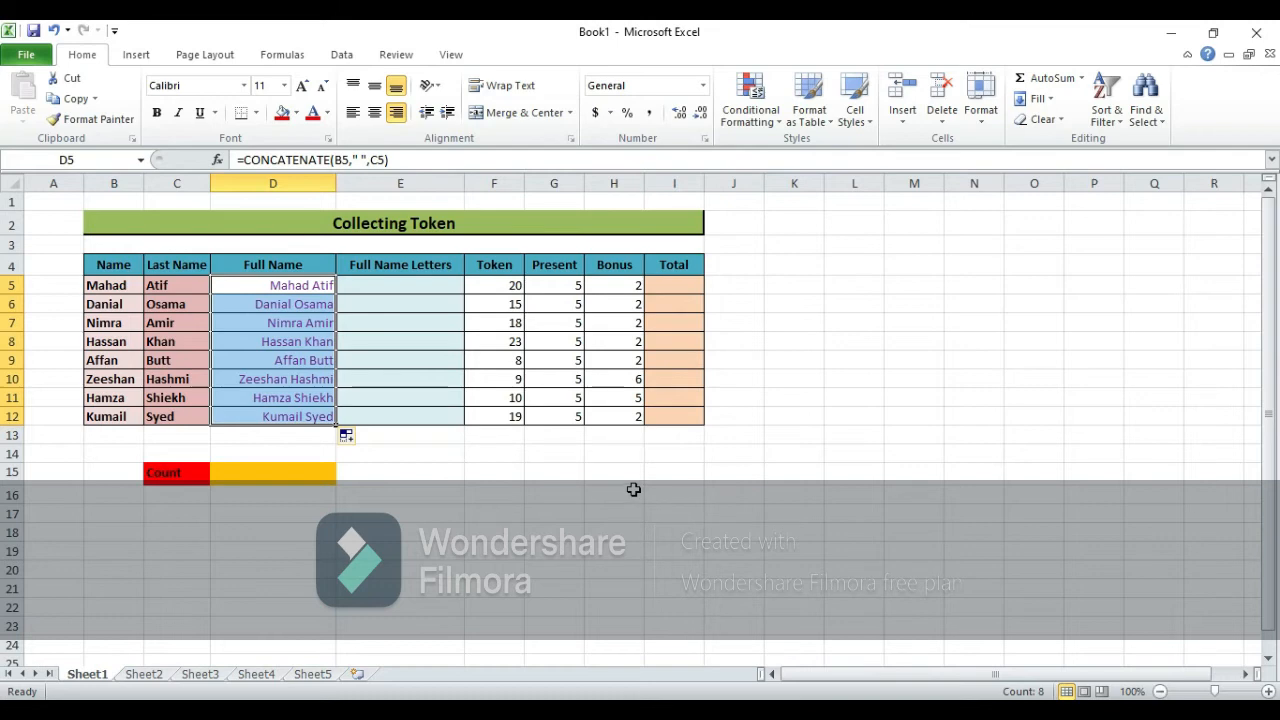
Start inserting a function in the first Full Name Letters cell, E5, and set the function category to All
key("Right")
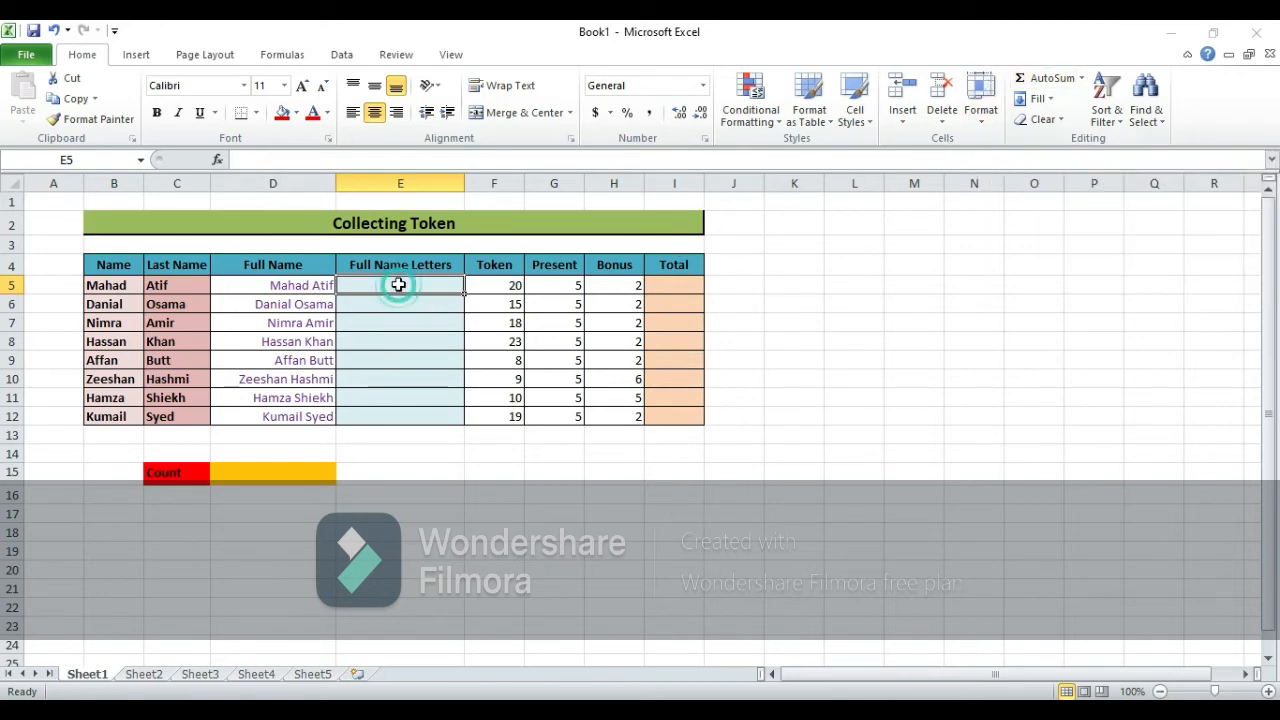
left_click(1082, 84)
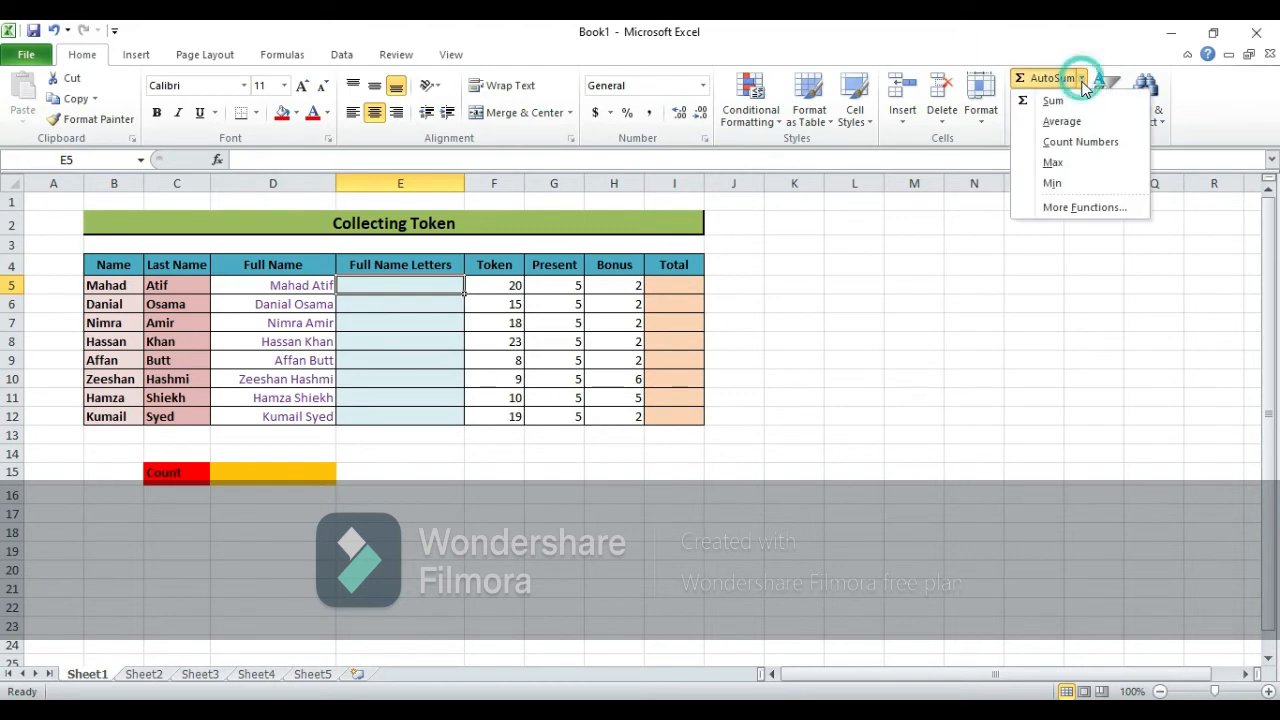
left_click(1077, 210)
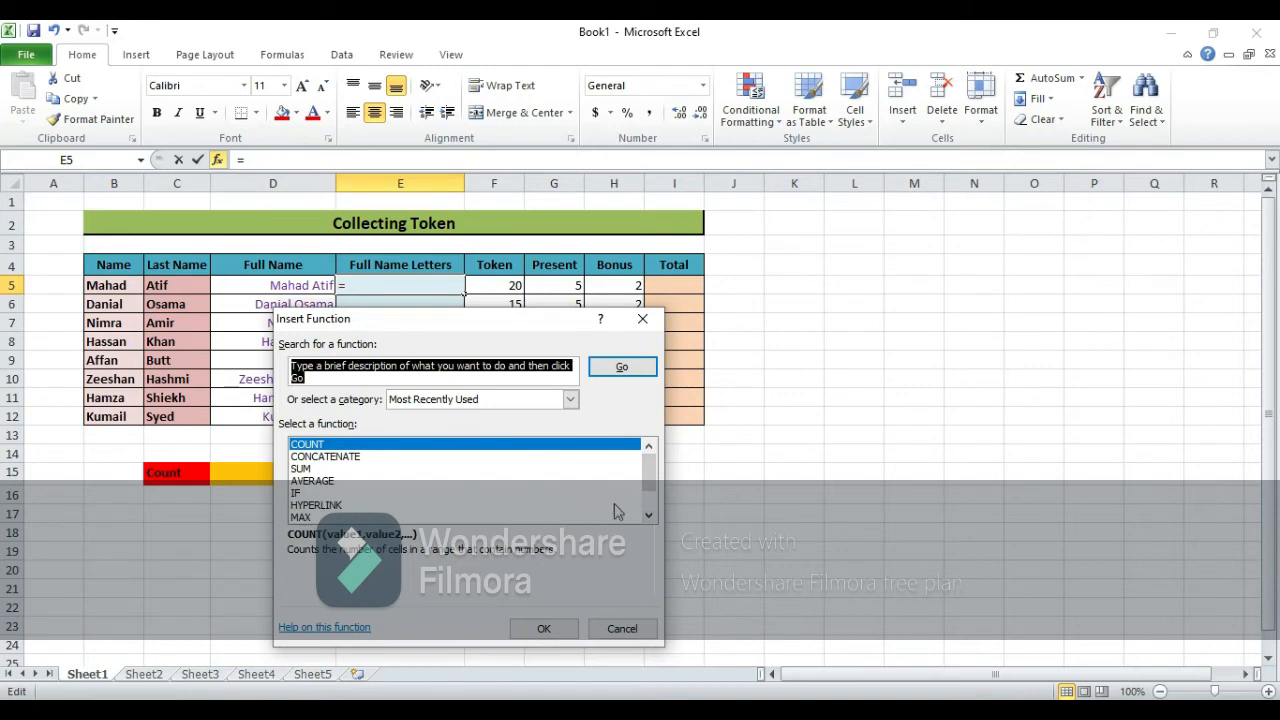
left_click(648, 515)
left_click(648, 515)
left_click(648, 515)
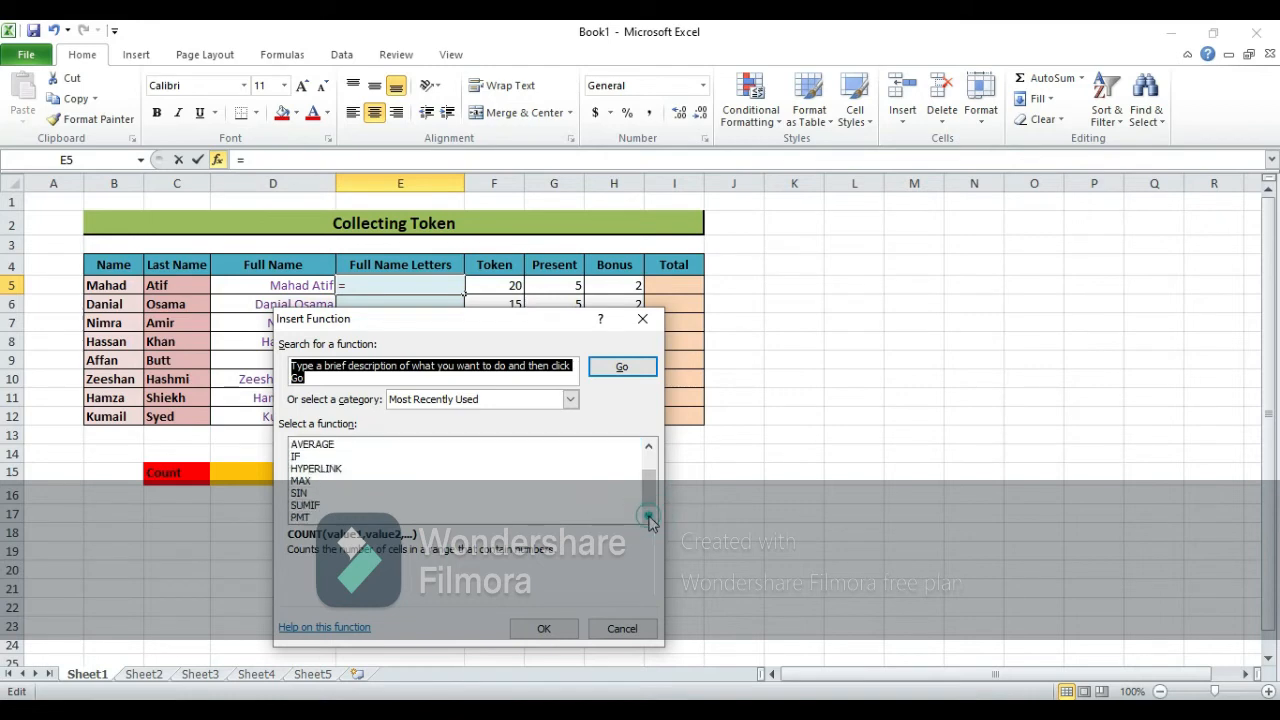
scroll(648, 500, "up", 1)
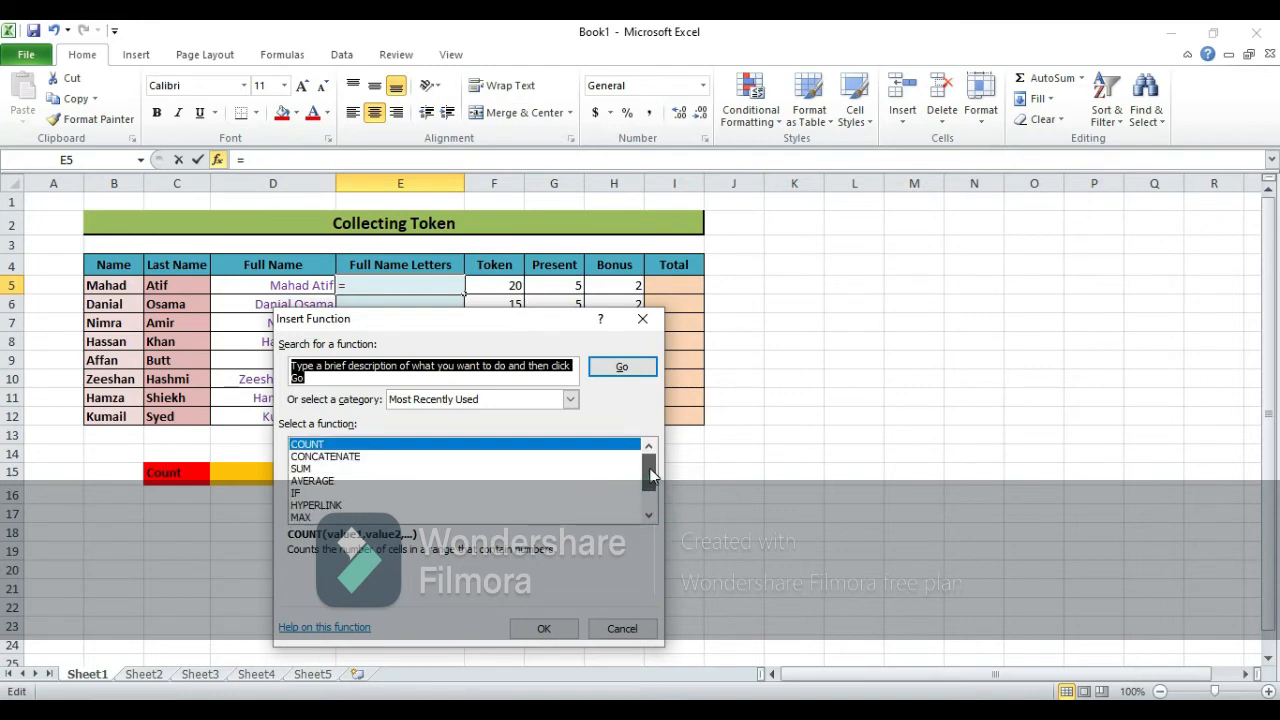
left_click(529, 401)
left_click(497, 430)
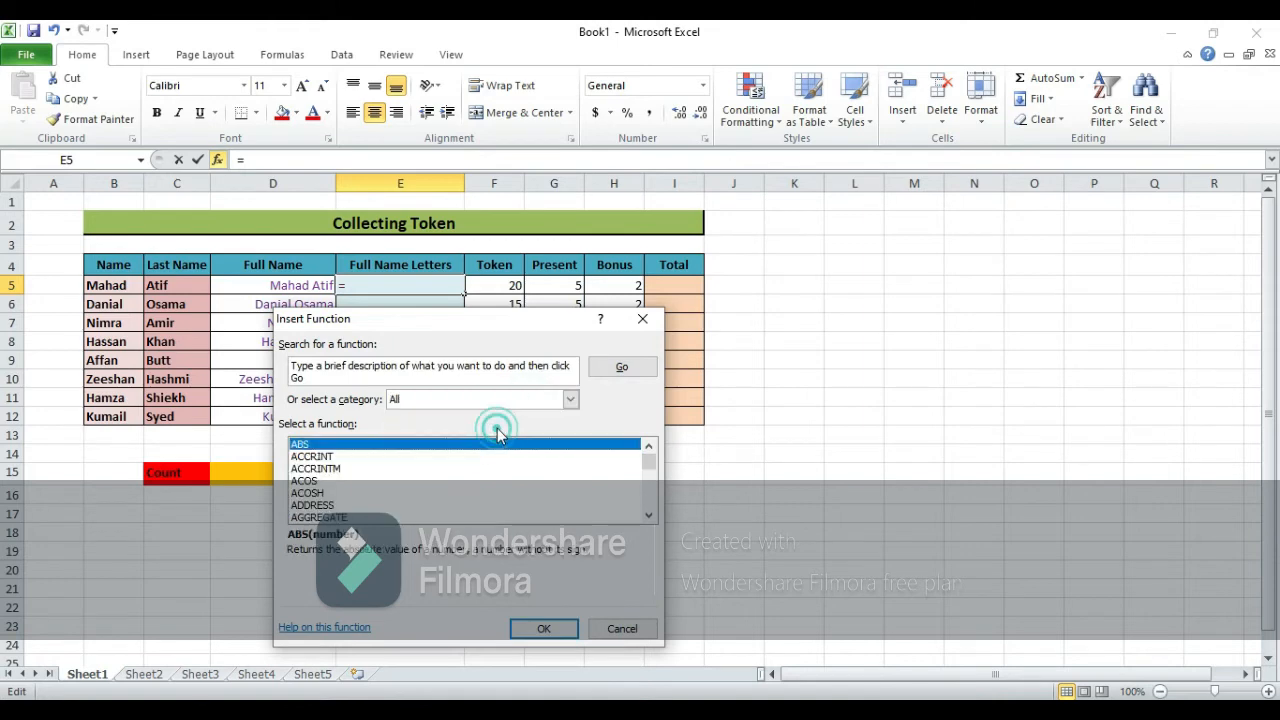
Find the LEN function in the full function list and insert it into E5
left_click(649, 499)
left_click(648, 499)
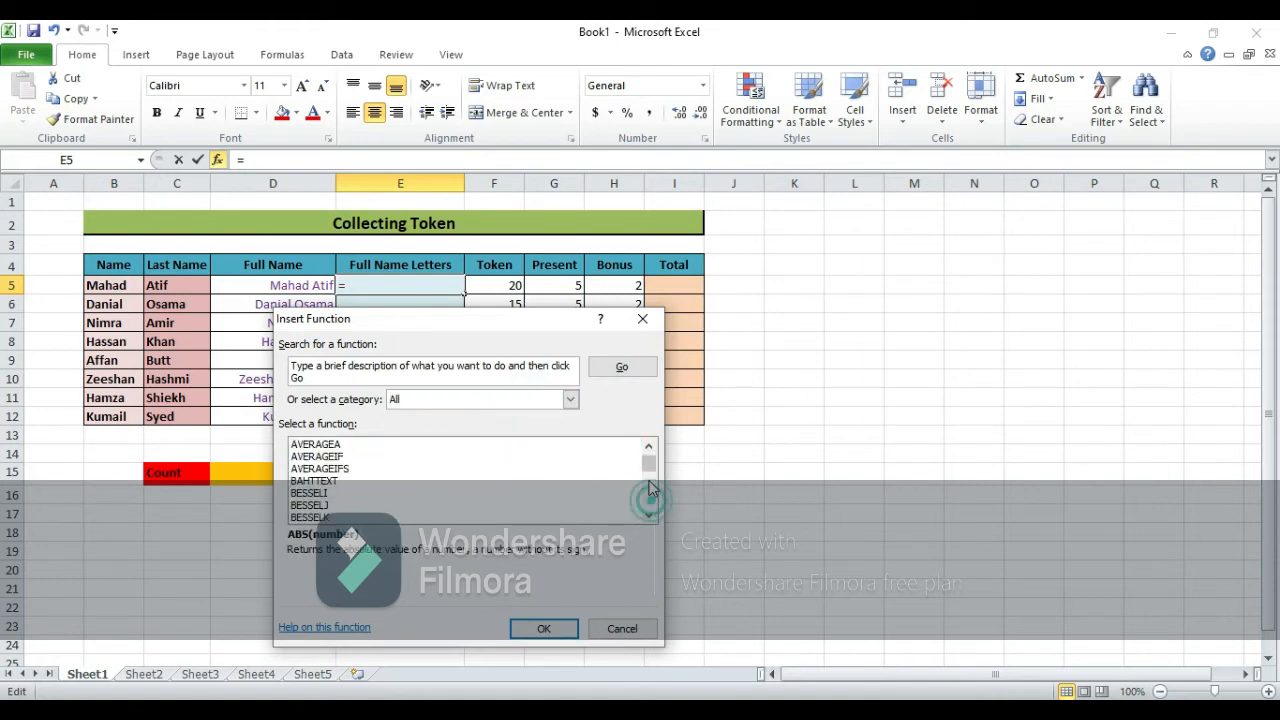
left_click_drag(648, 462, 648, 474)
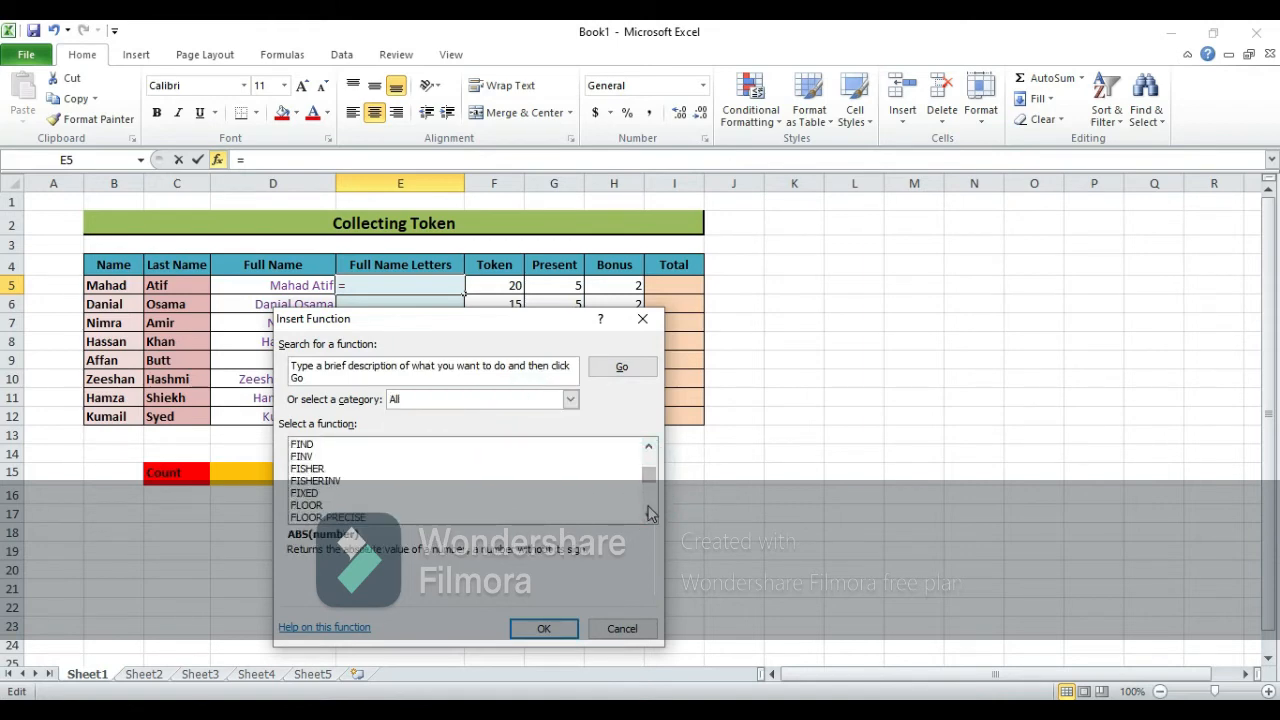
left_click(648, 504)
left_click(648, 504)
left_click(648, 504)
left_click(648, 504)
left_click(648, 504)
left_click_drag(648, 510, 648, 517)
left_click(321, 519)
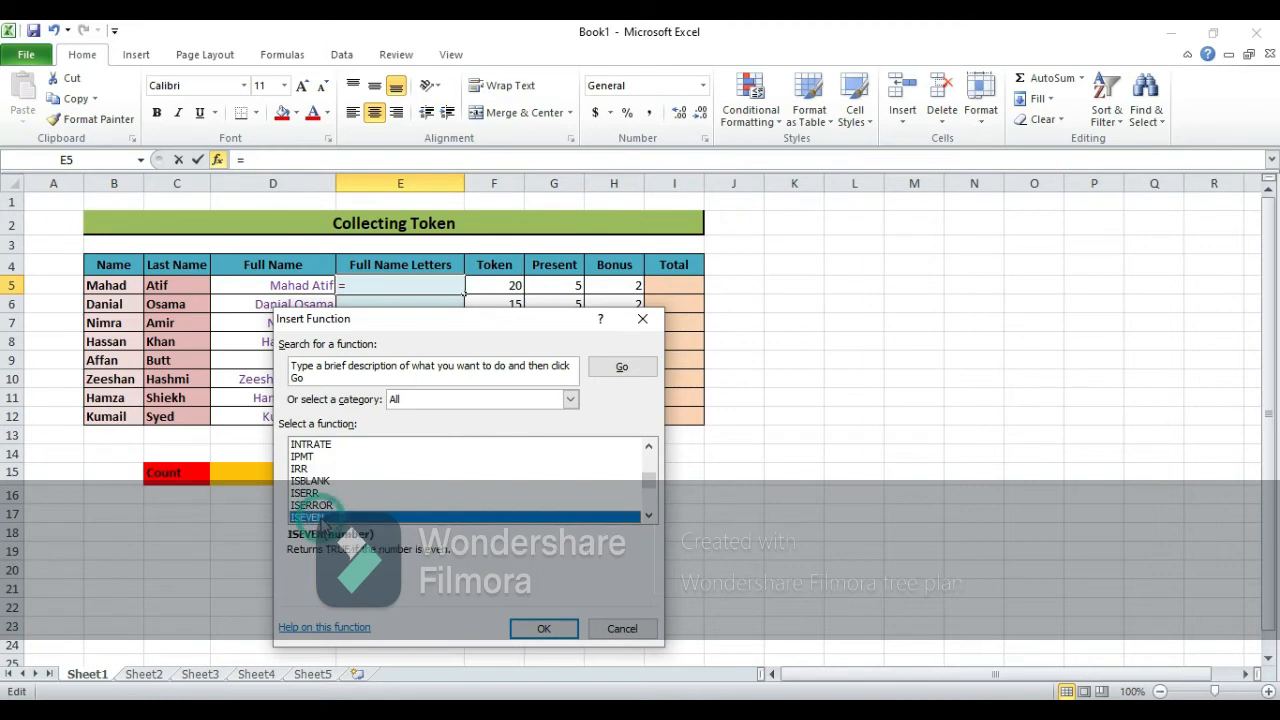
key("l")
key("l")
key("l")
key("l")
key("l")
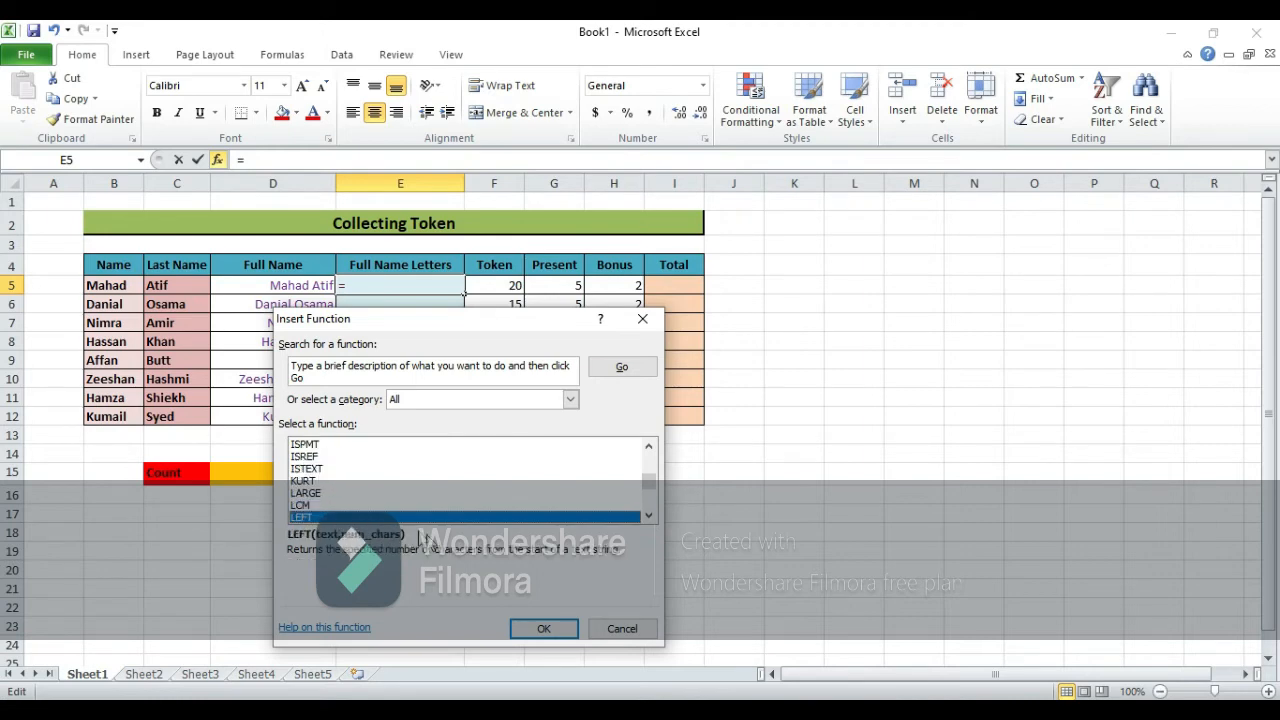
key("Up")
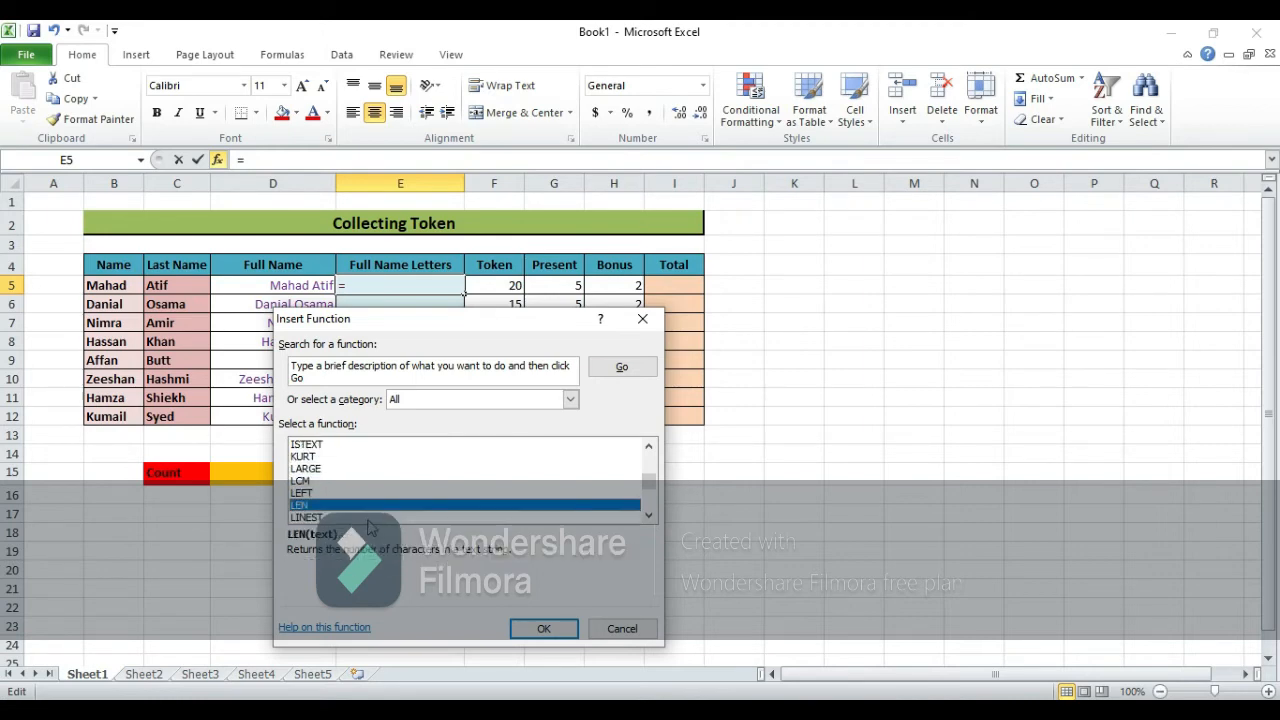
left_click(543, 628)
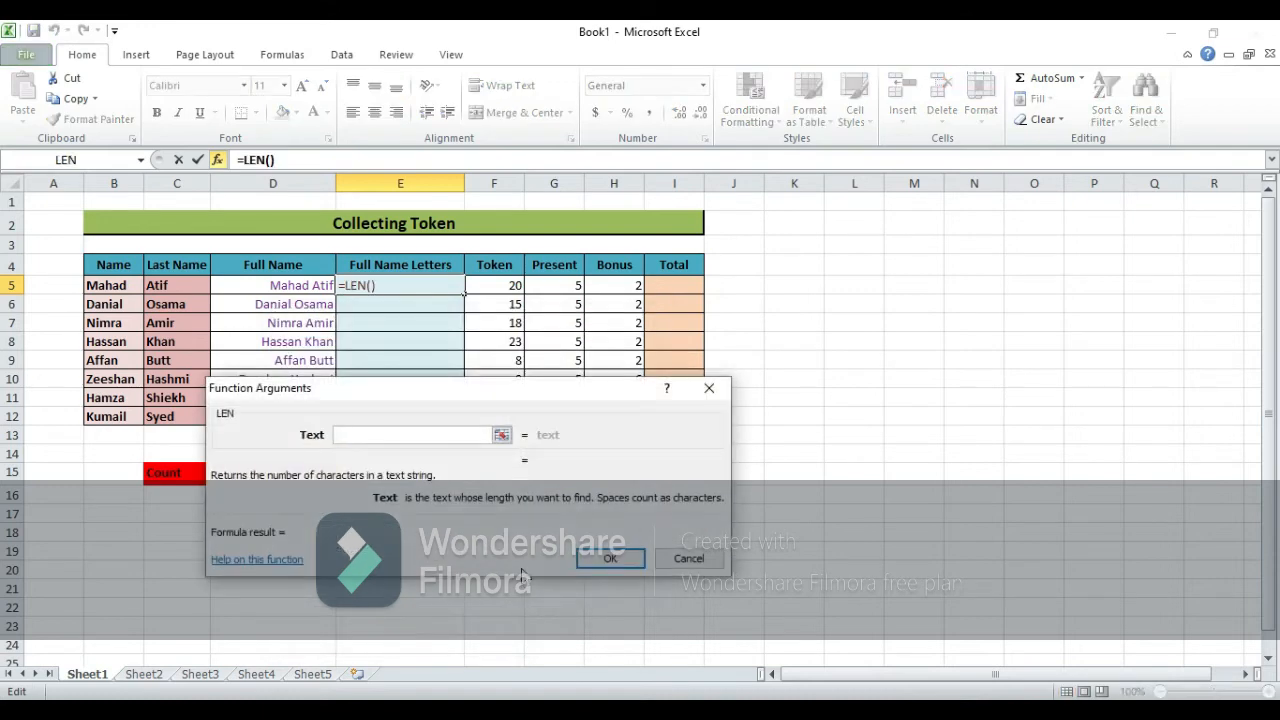
Set LEN's Text argument to D5 and copy the formula down the Full Name Letters column to E12
left_click(502, 436)
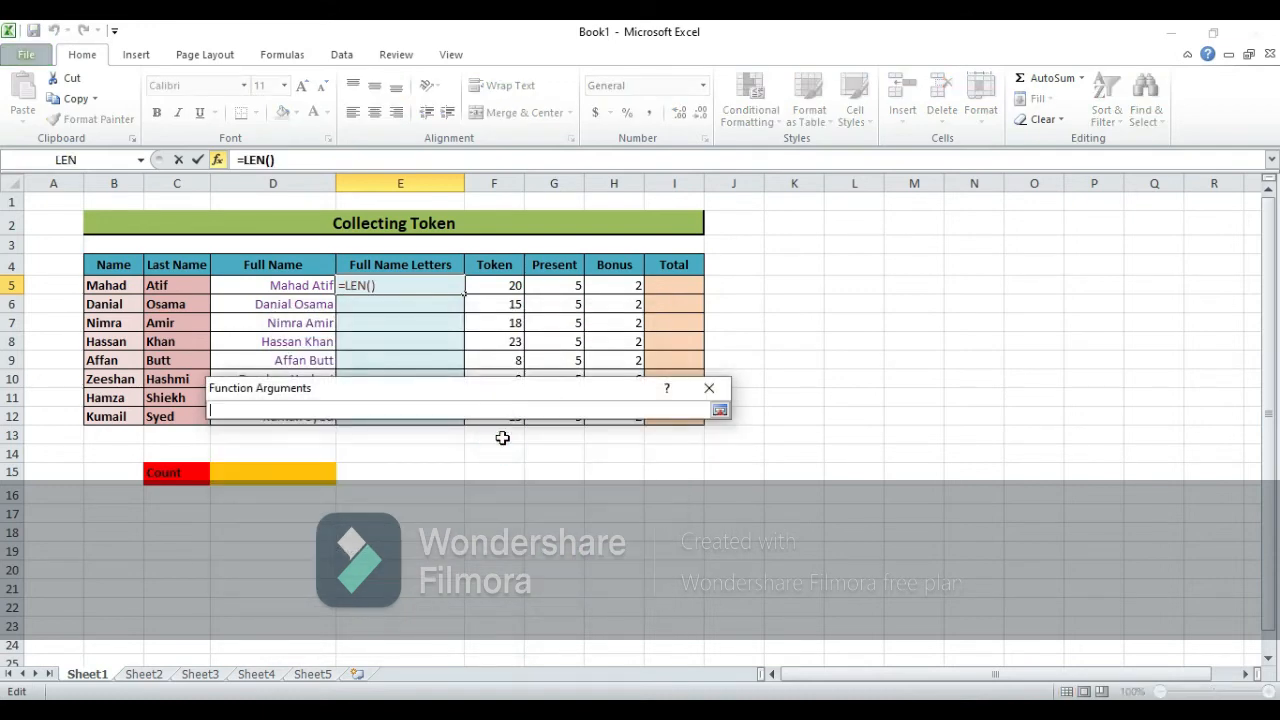
left_click(291, 285)
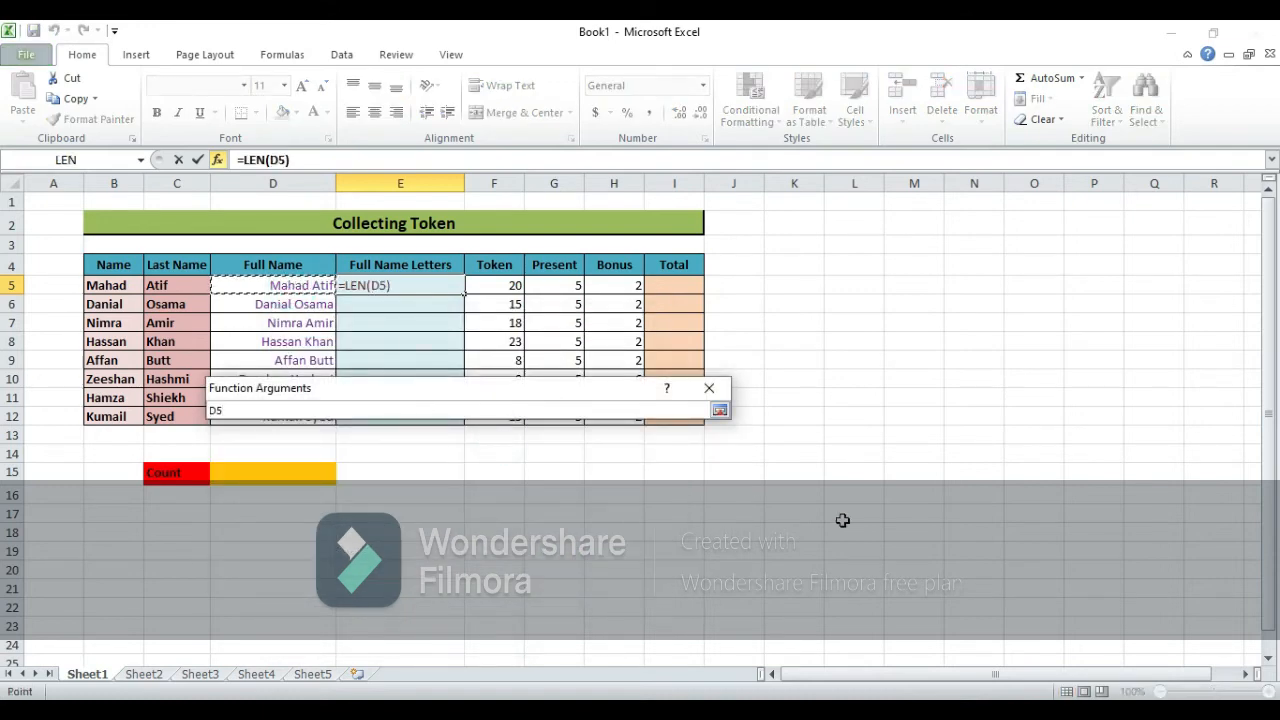
key("Return")
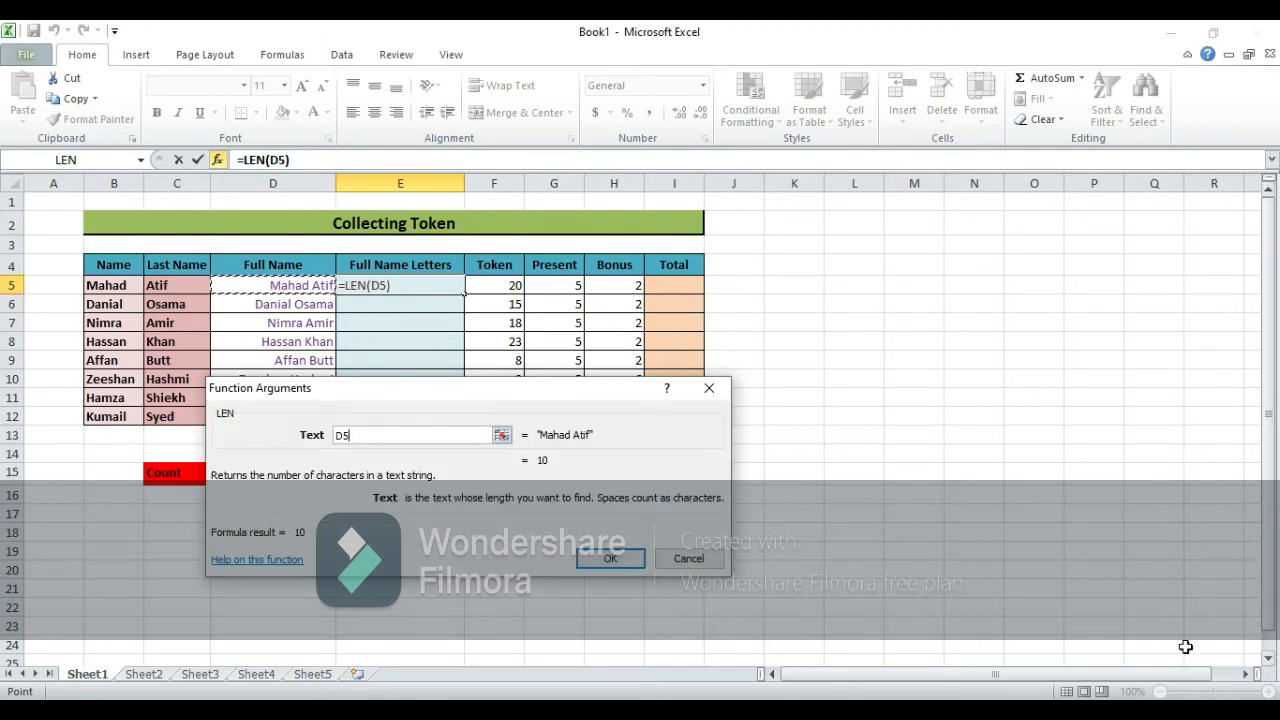
left_click(610, 558)
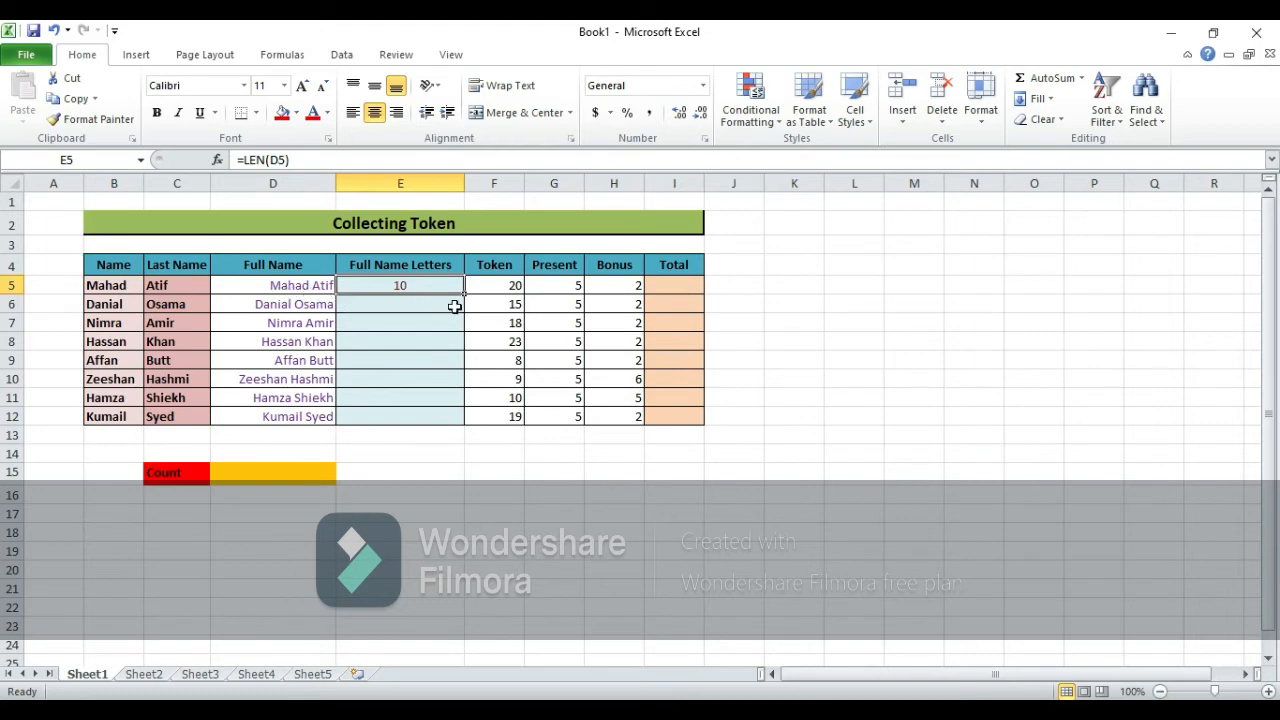
left_click_drag(464, 292, 449, 417)
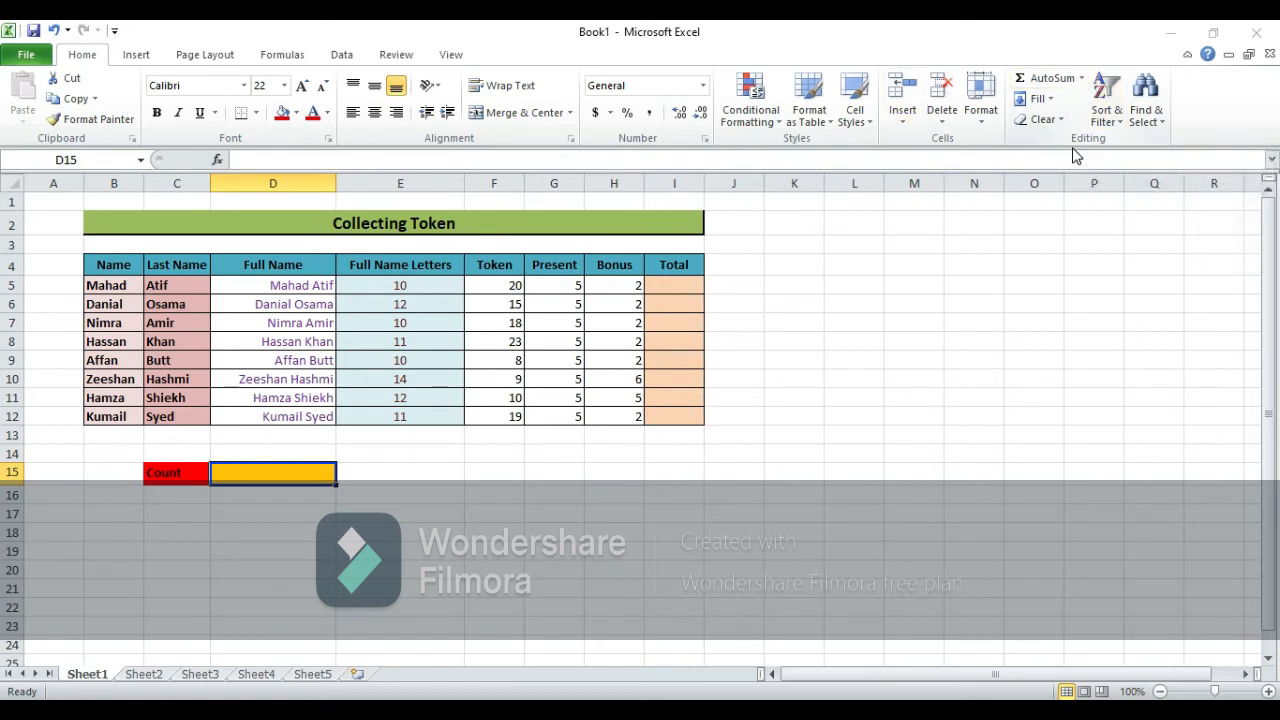
Insert the COUNT function into cell D15 beside the Count label
left_click(1081, 80)
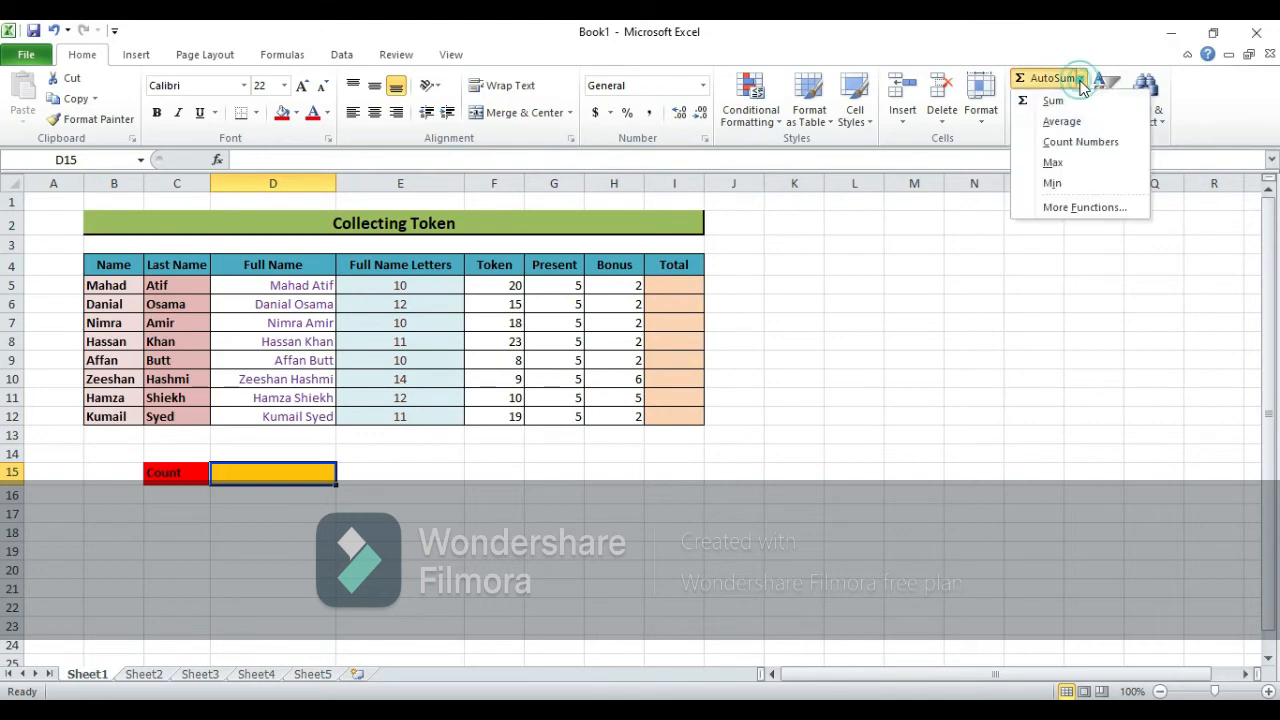
left_click(1073, 209)
left_click(448, 400)
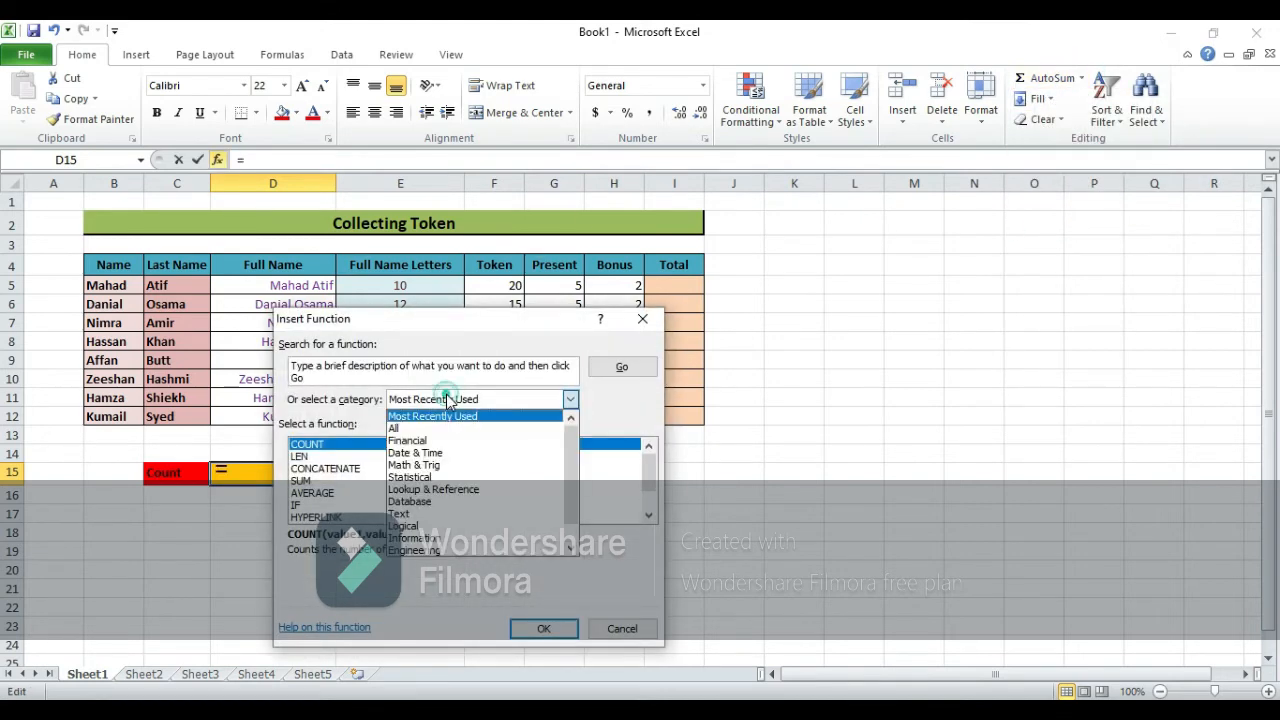
left_click(355, 447)
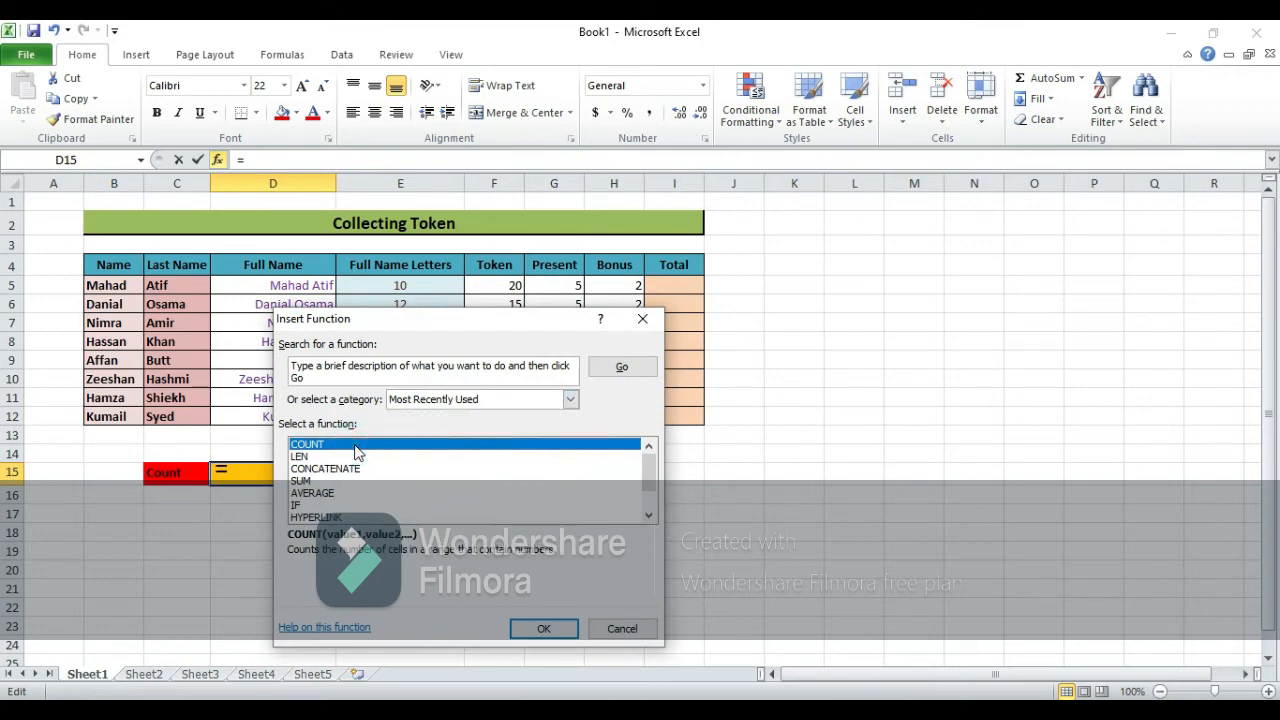
left_click(526, 626)
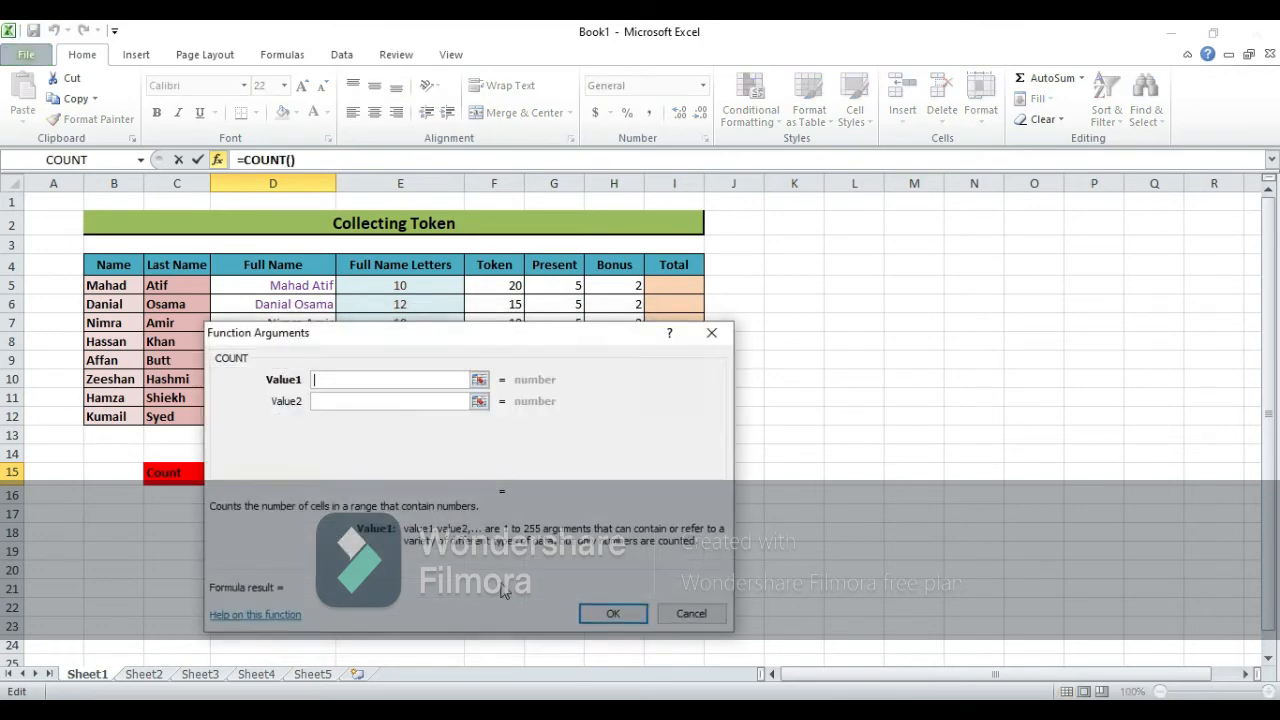
Set COUNT's Value1 argument to the Full Name Letters range E5:E12 and complete the formula
left_click(480, 381)
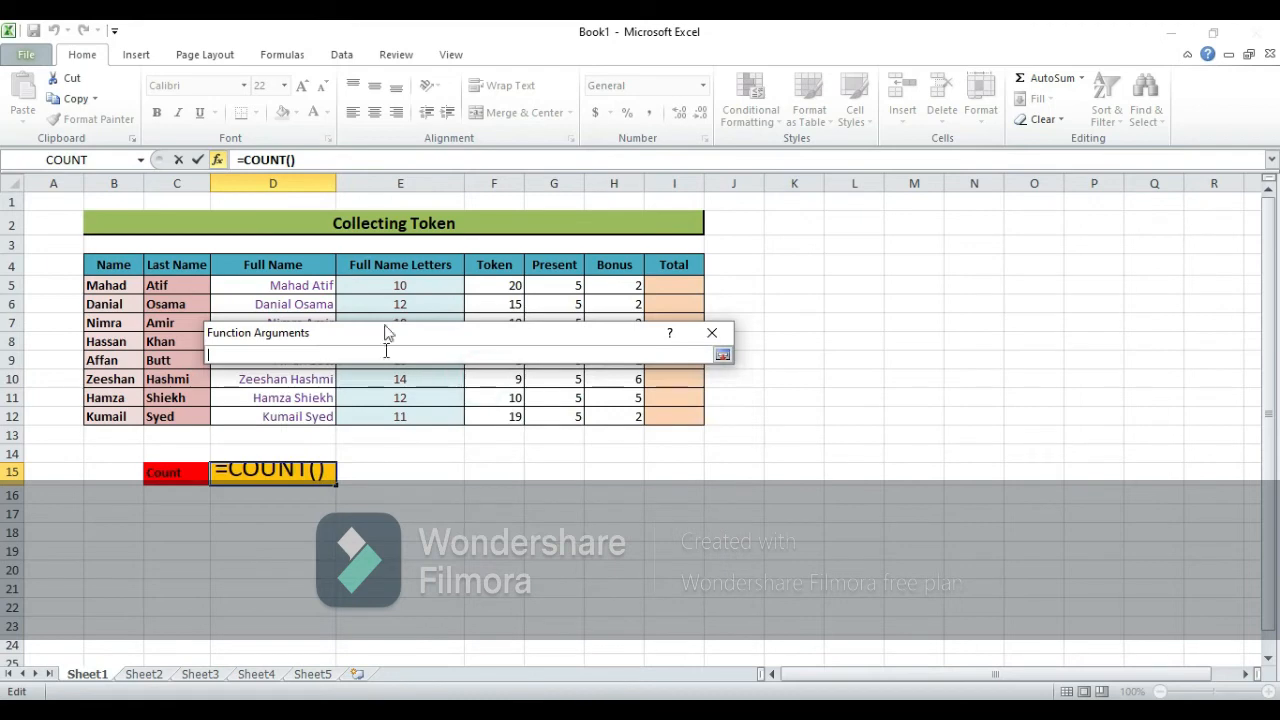
left_click(389, 289)
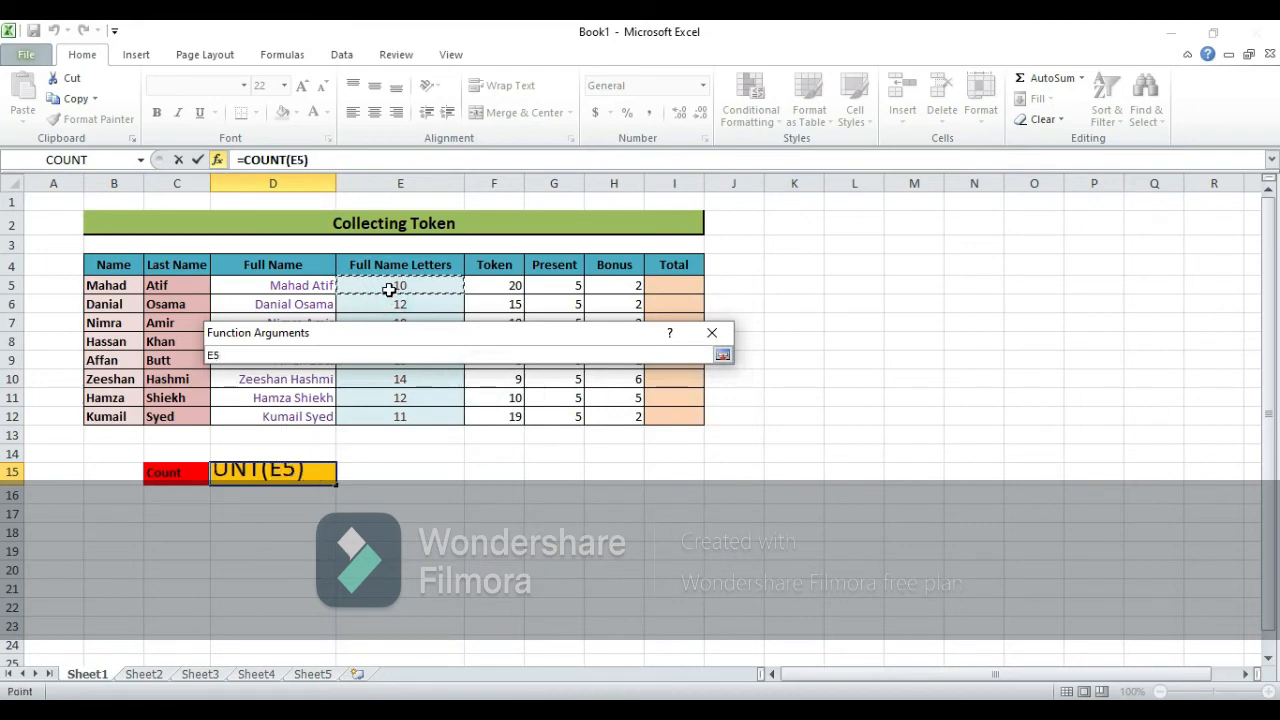
left_click(463, 298)
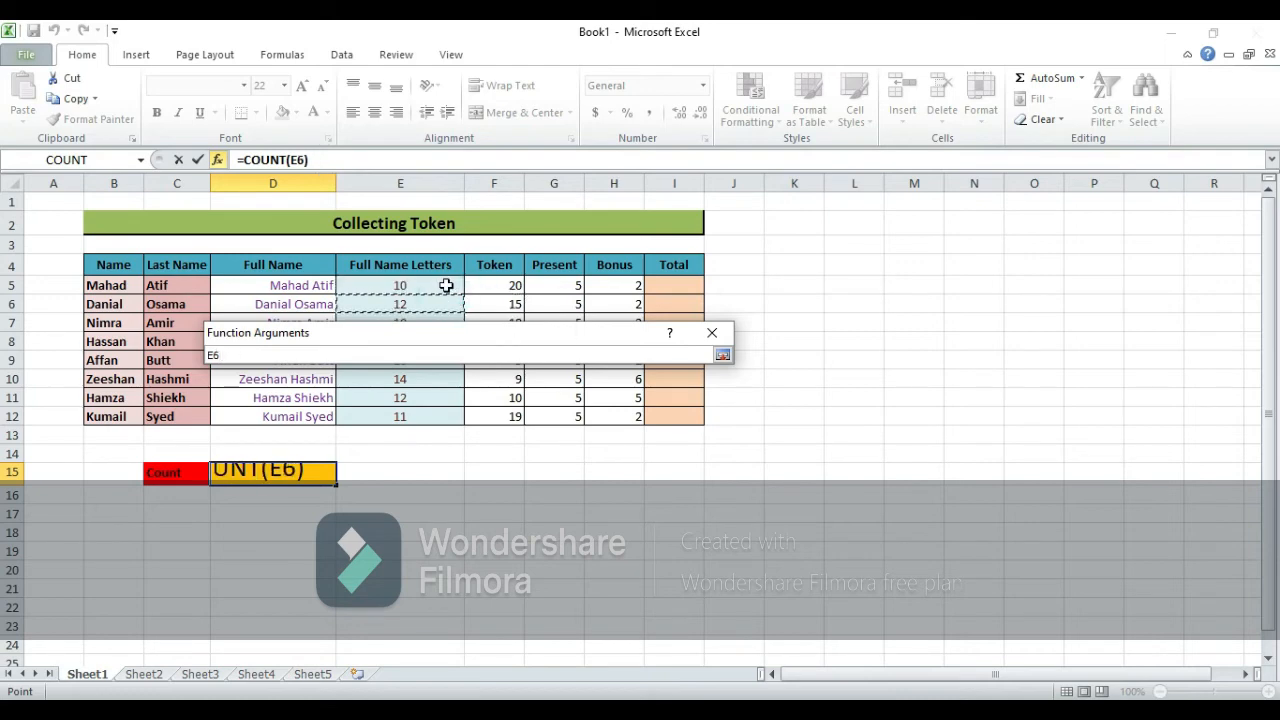
left_click(446, 286)
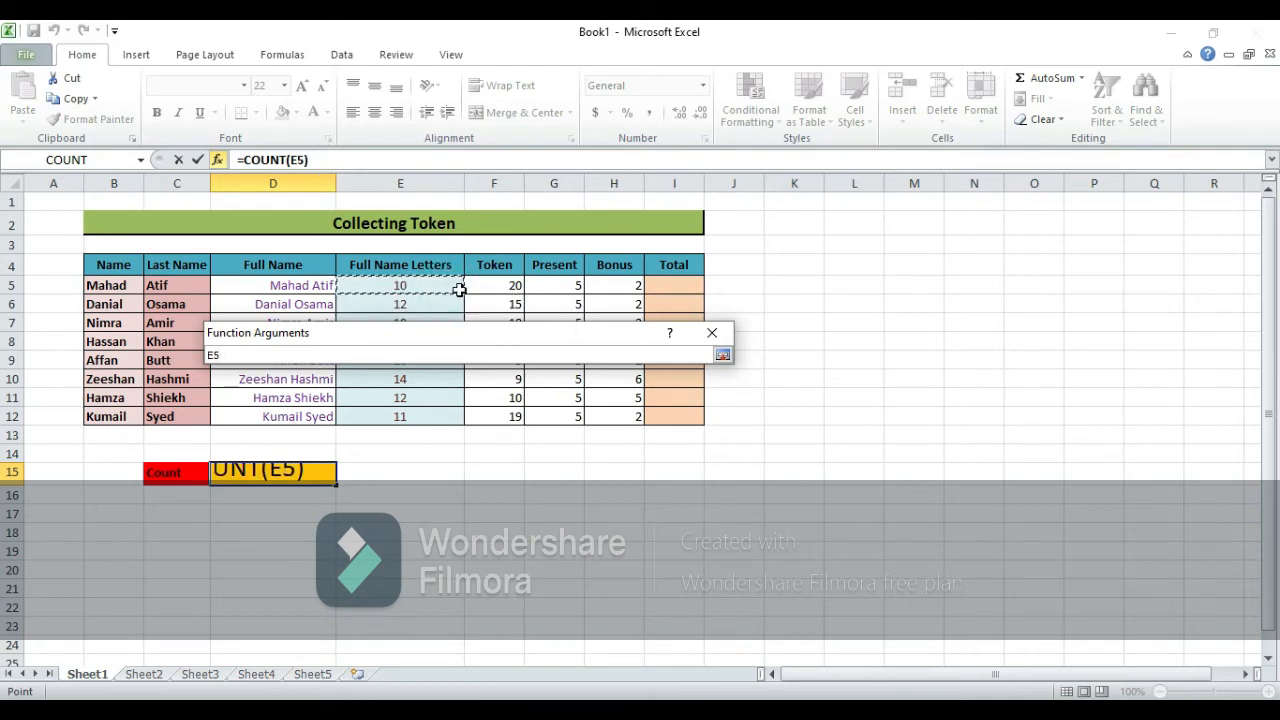
left_click_drag(458, 289, 440, 416)
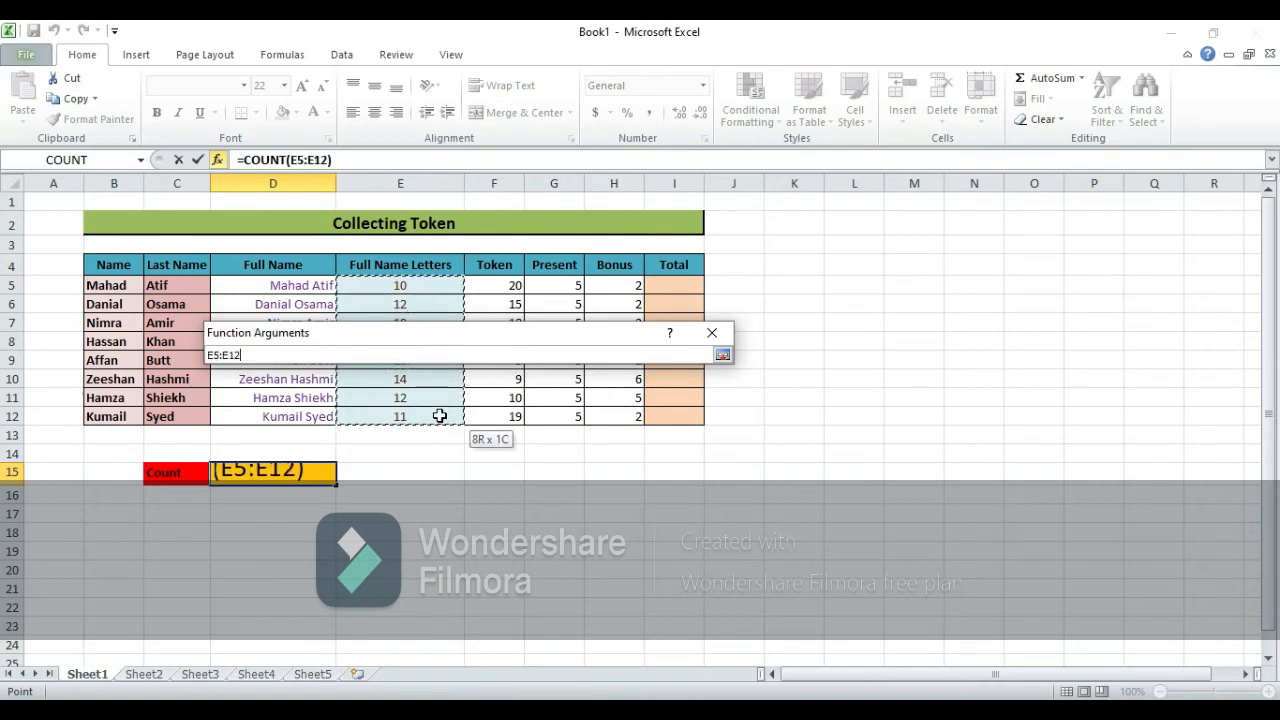
left_click_drag(440, 416, 440, 416)
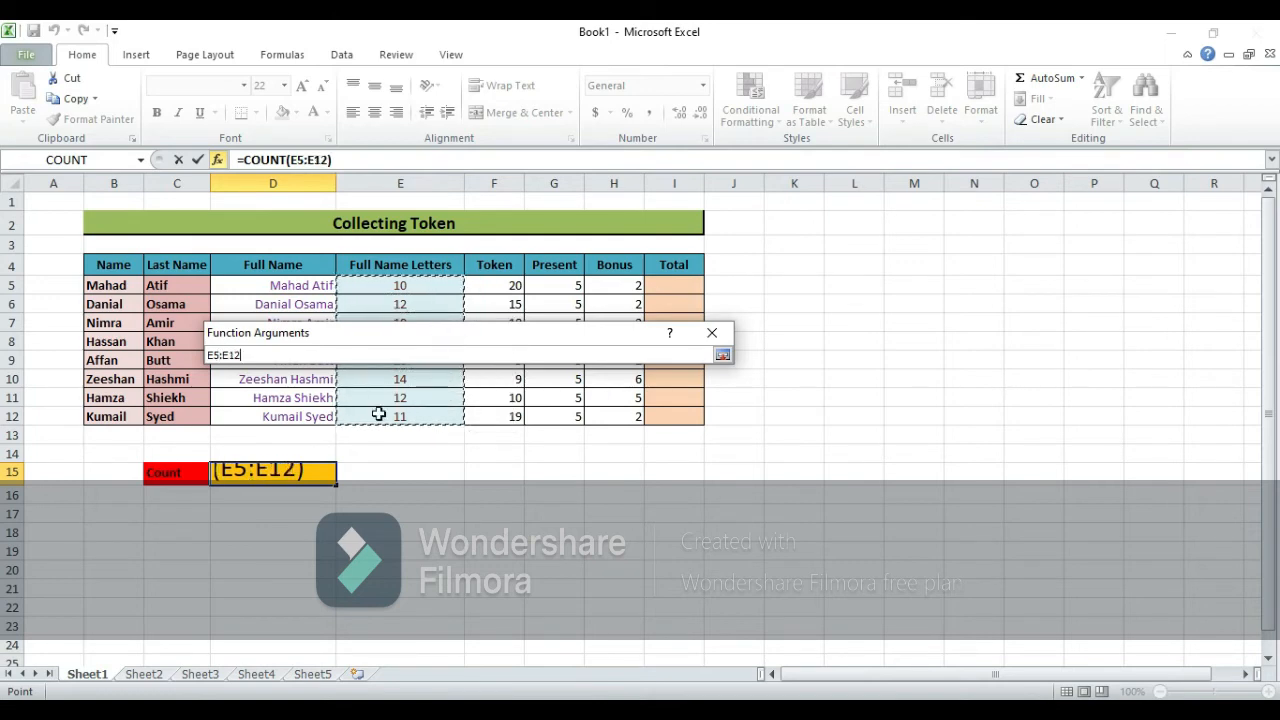
left_click(216, 355)
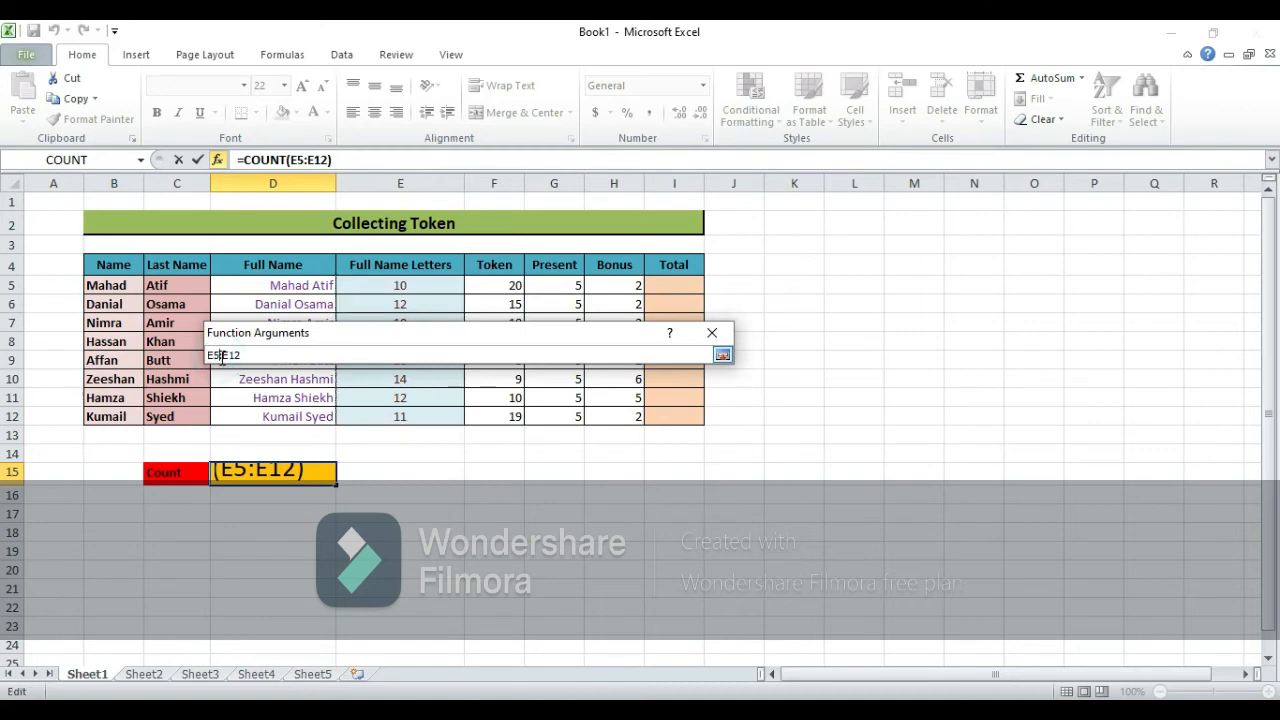
left_click(256, 354)
key("Return")
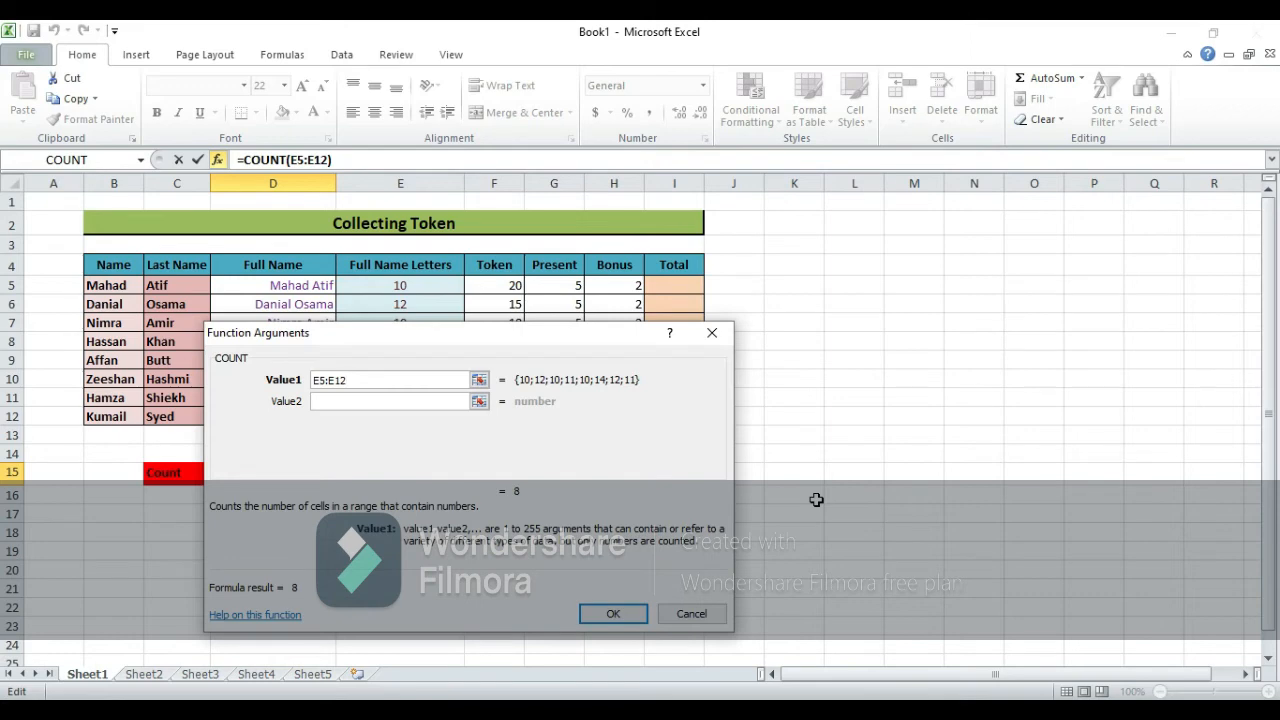
left_click(613, 614)
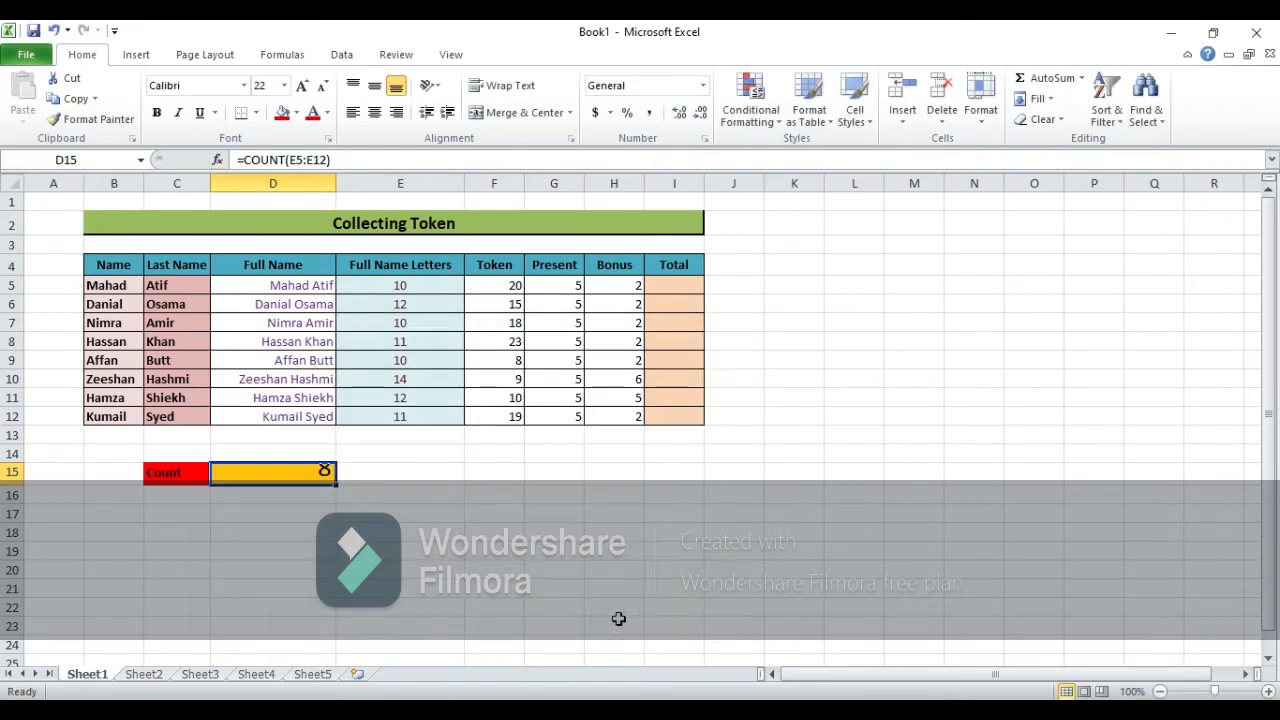
Reduce the font size of the Count result in D15 to 14
left_click(324, 497)
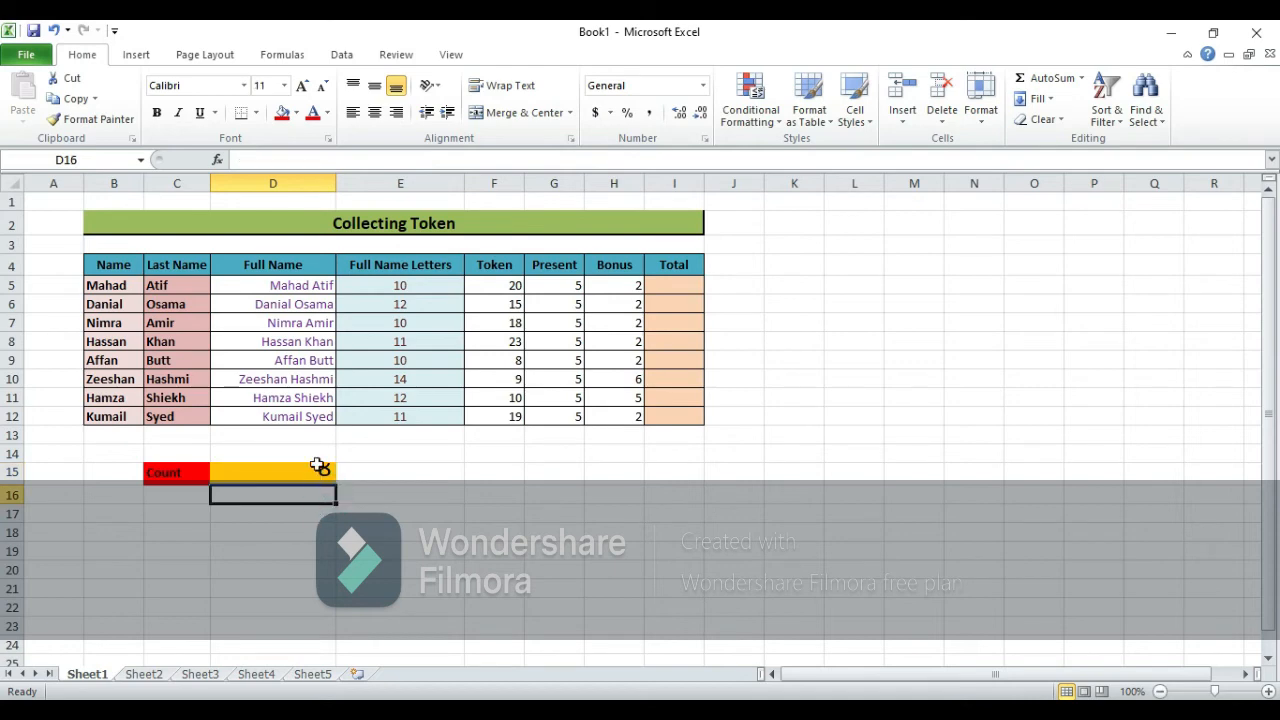
left_click(319, 467)
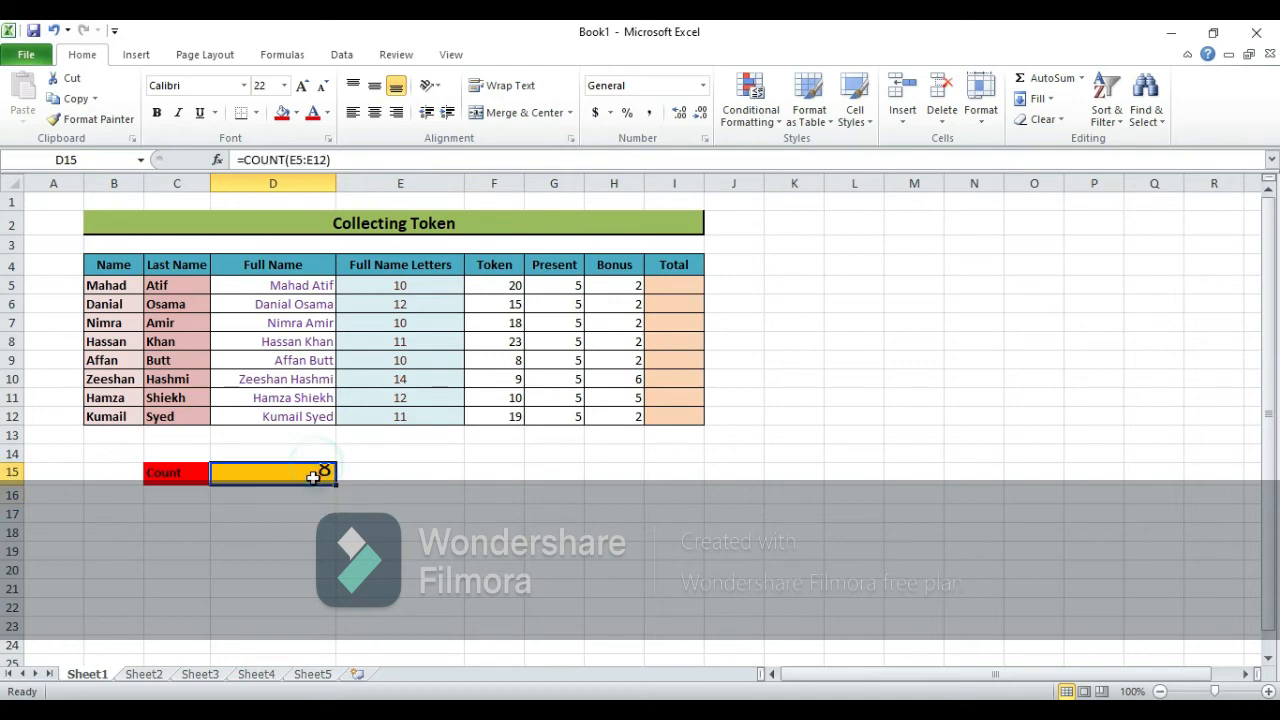
left_click(322, 87)
left_click(322, 87)
left_click(322, 87)
left_click(374, 510)
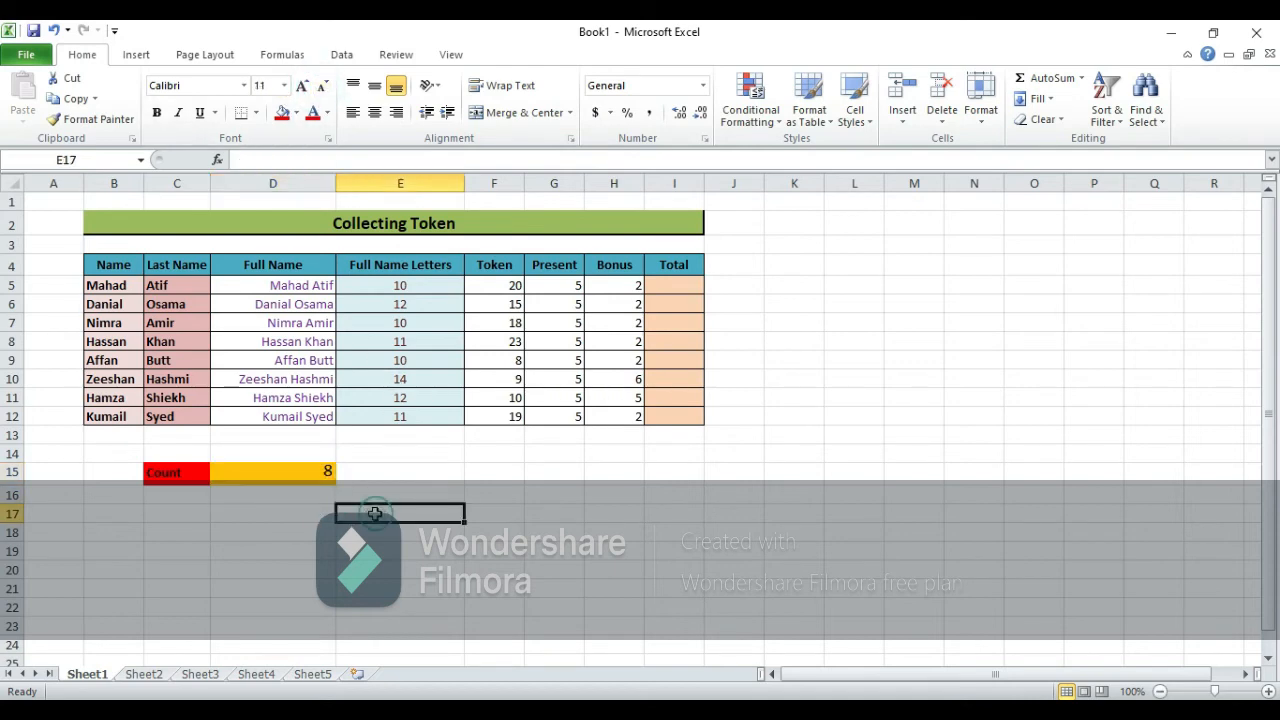
left_click(310, 475)
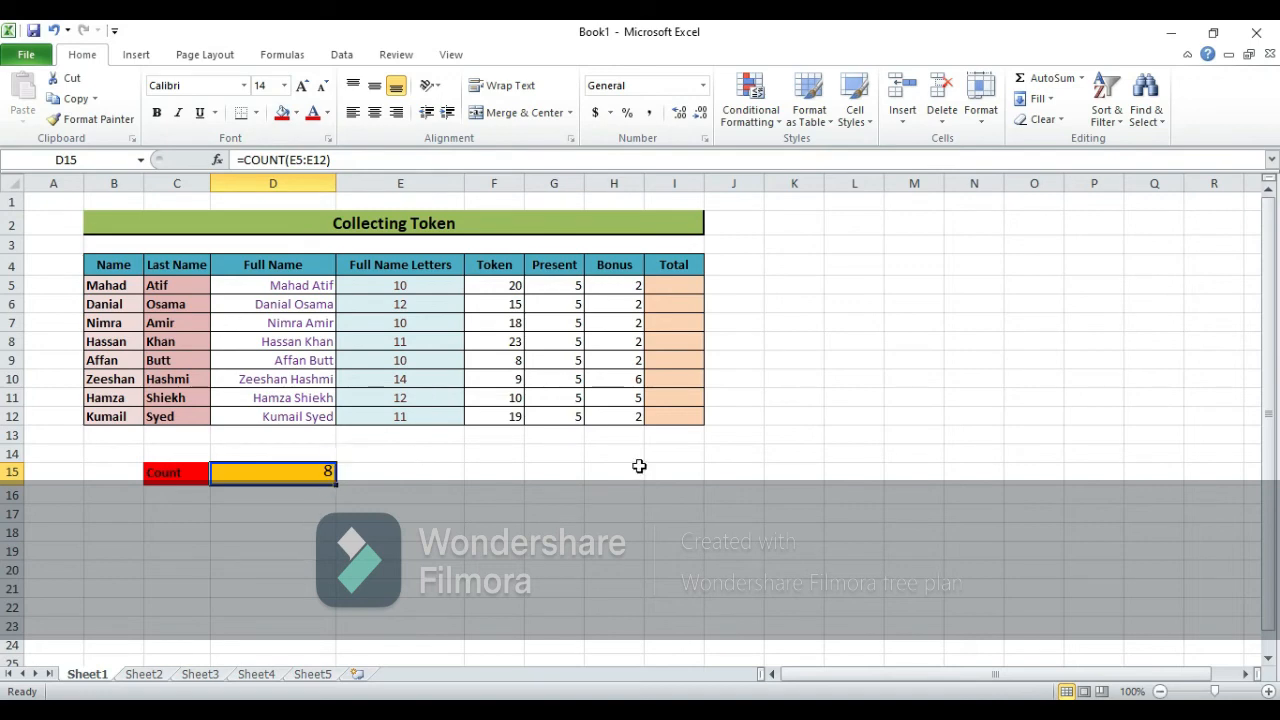
Enter the formula =(F5+G5)*H5 in cell I5 to add Token and Present and multiply the sum by Bonus
left_click(674, 285)
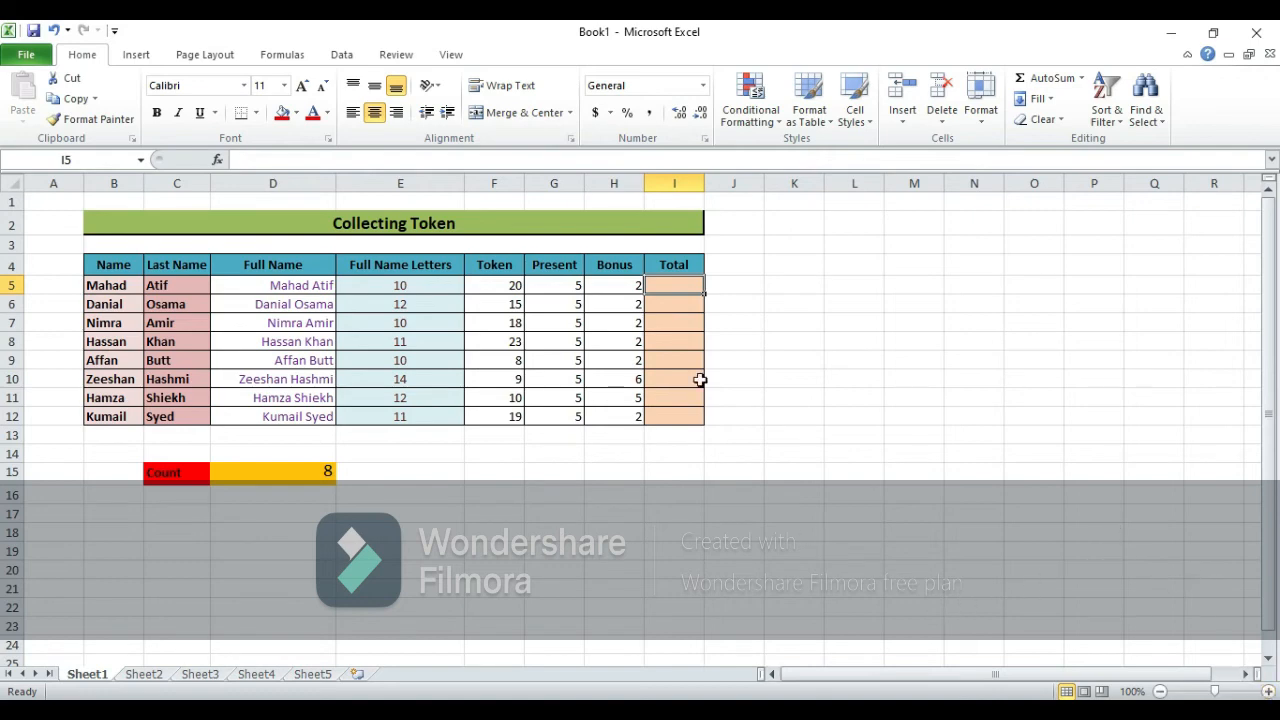
double_click(680, 284)
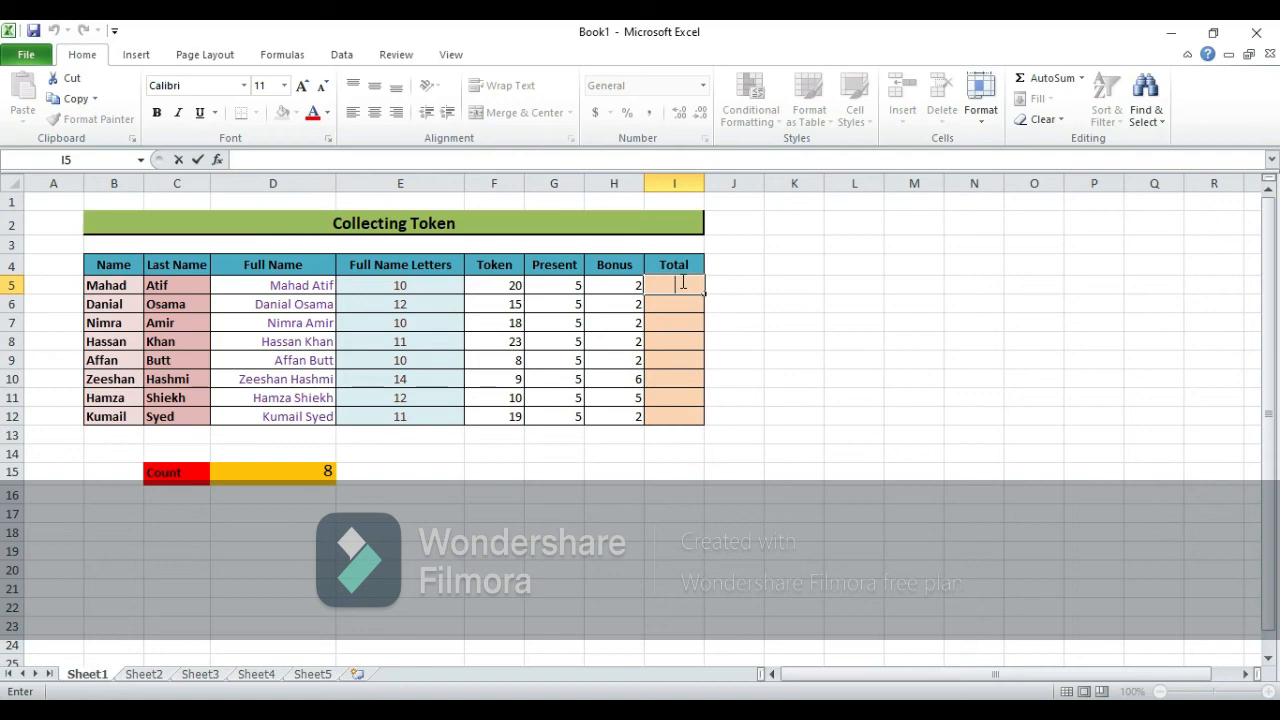
type("=")
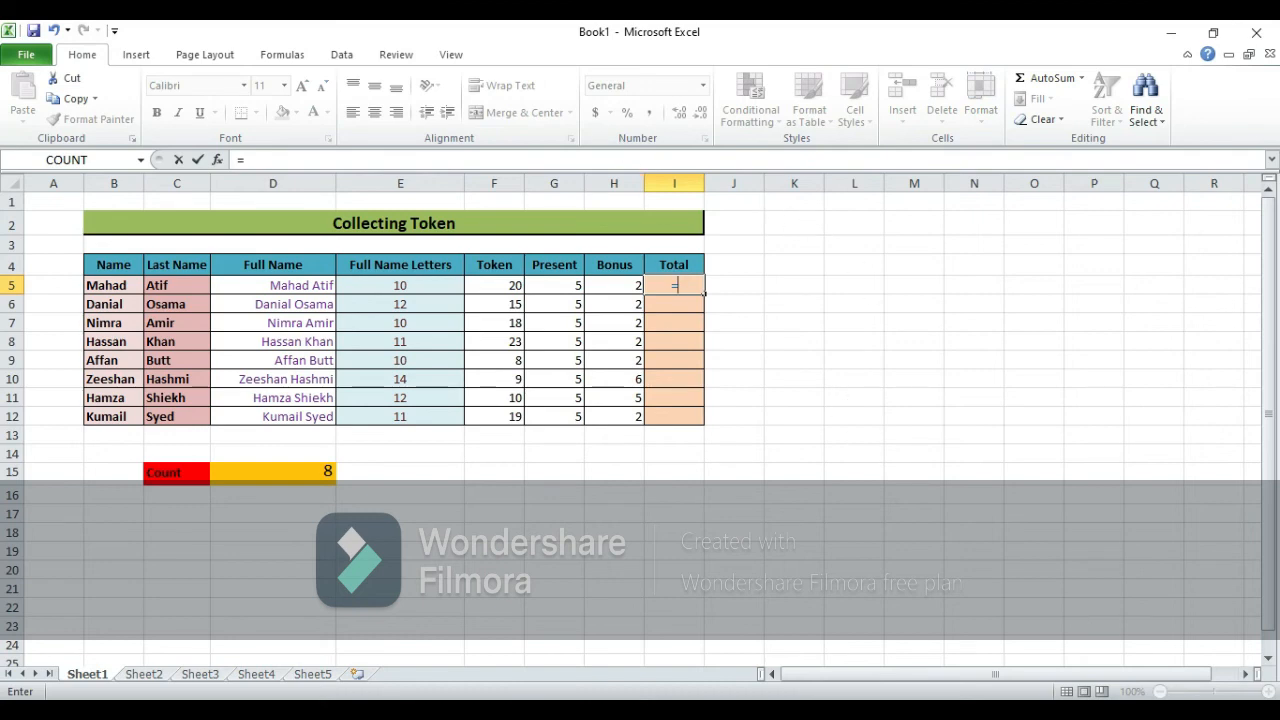
type("(")
left_click(507, 284)
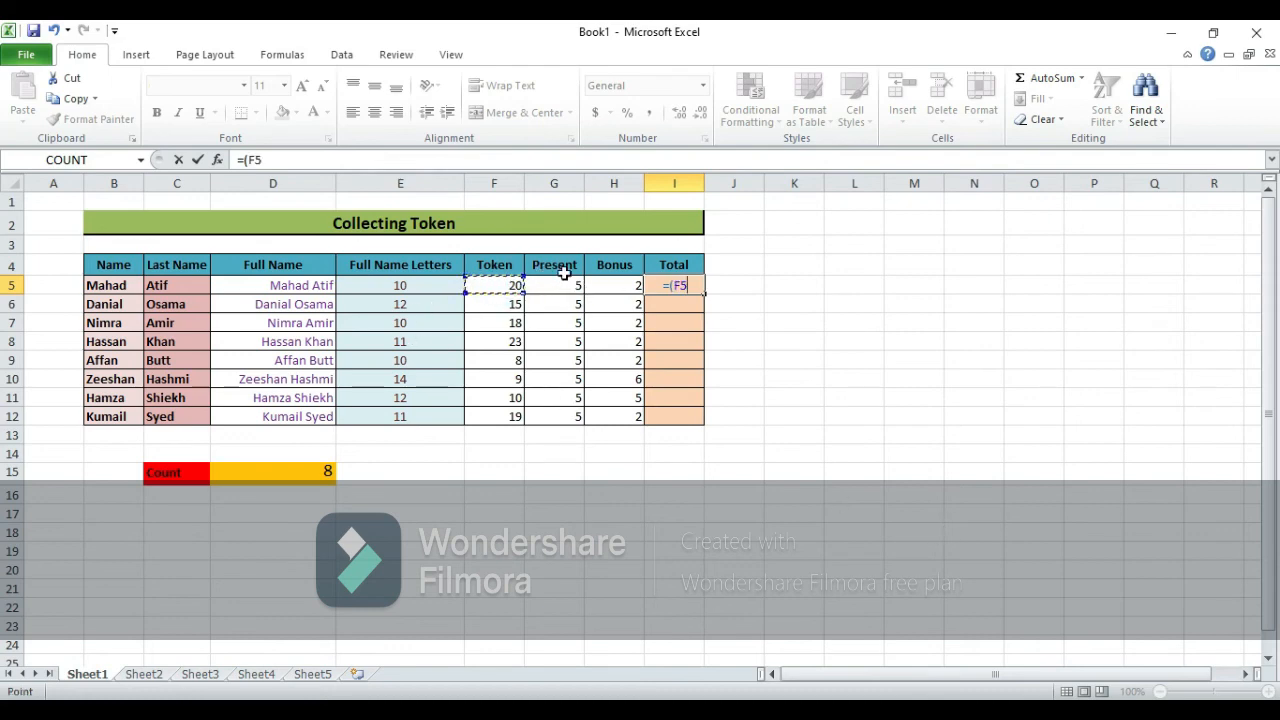
type("+")
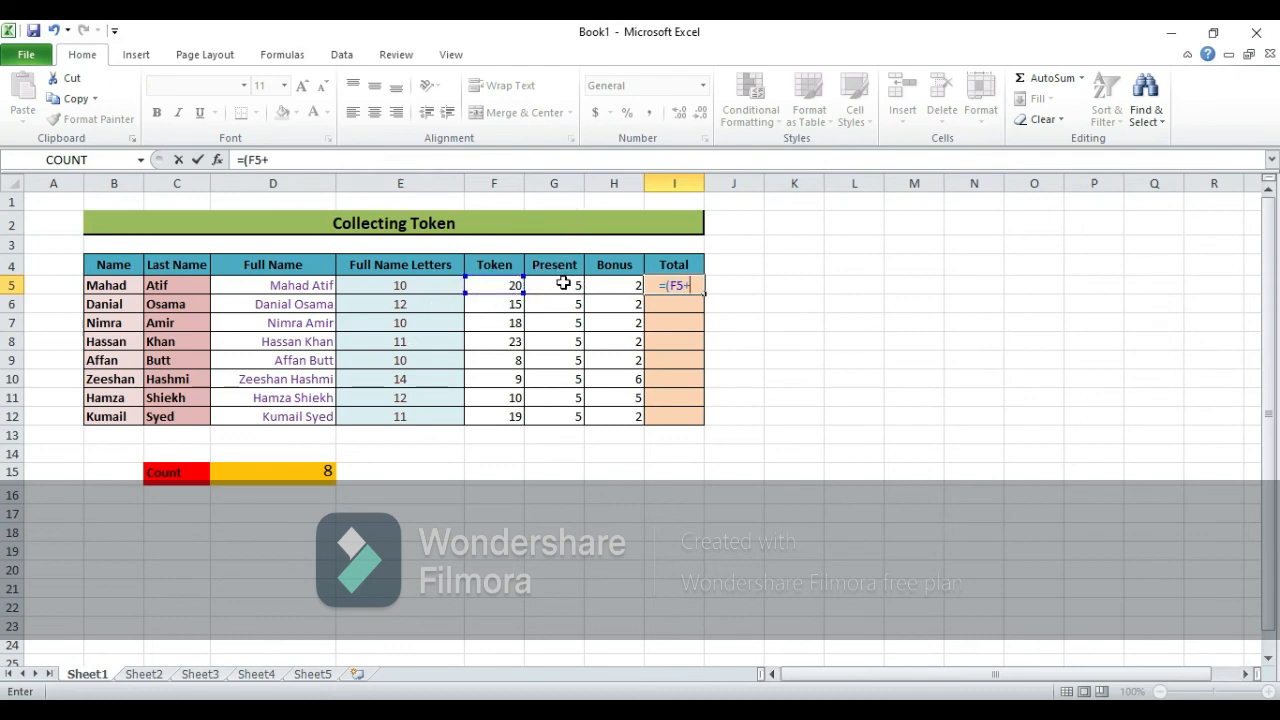
left_click(562, 287)
type(")")
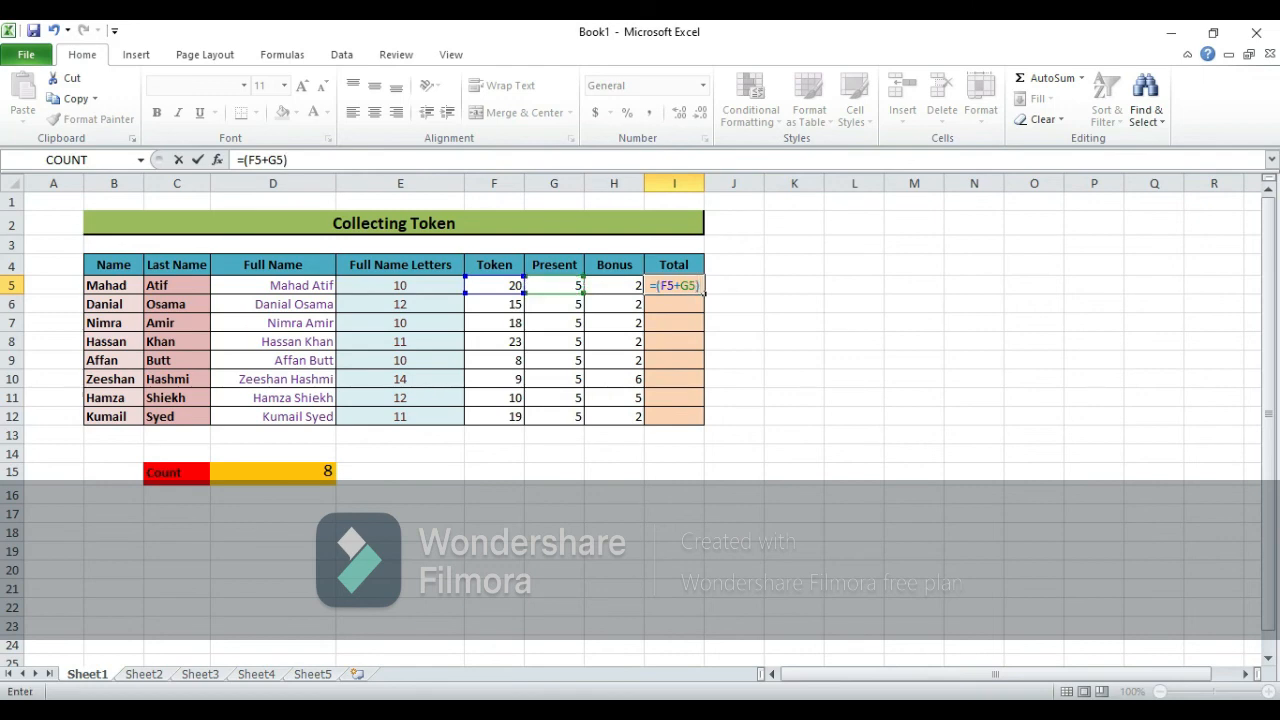
type("*")
left_click(633, 289)
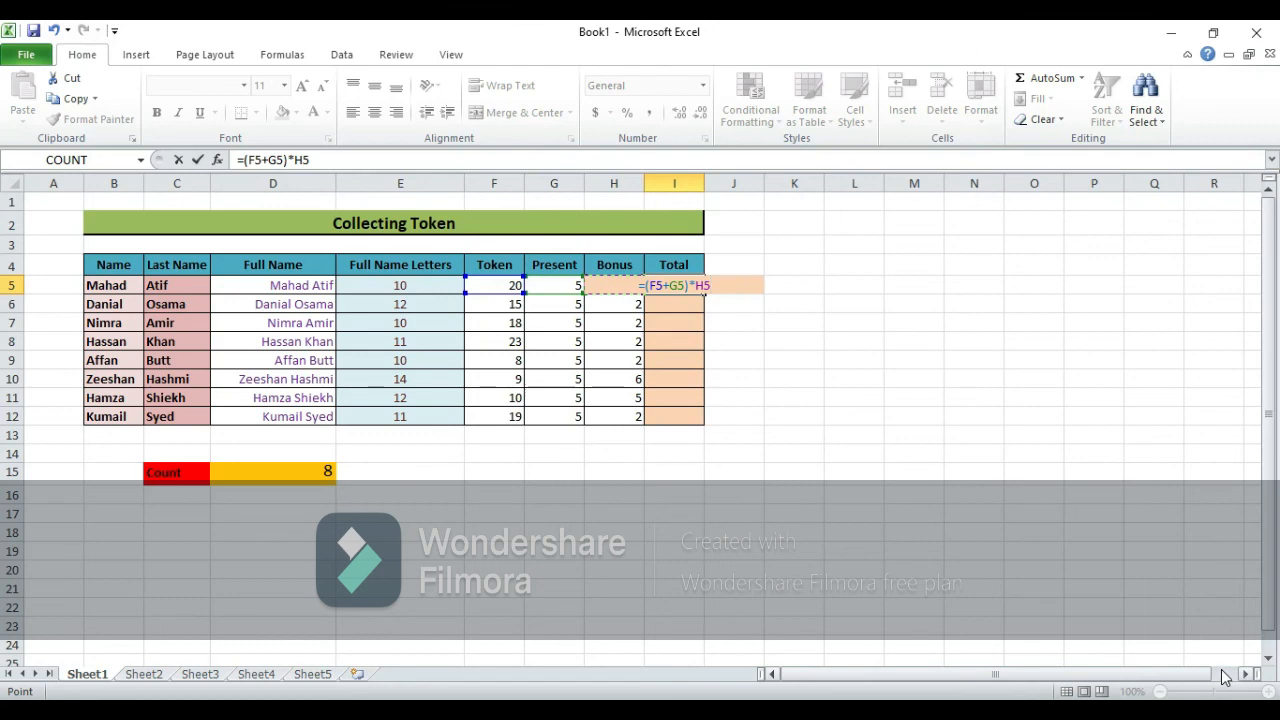
key("Return")
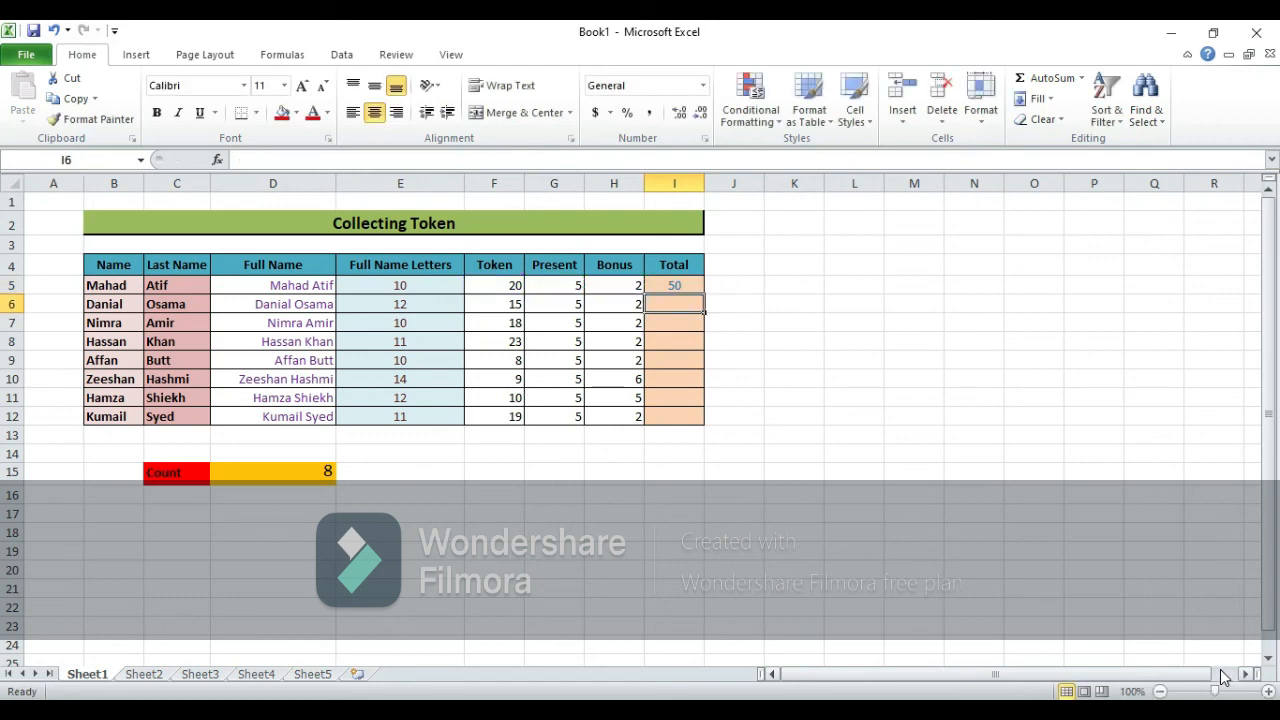
Copy the formula in I5 down the Total column to I12
left_click(690, 287)
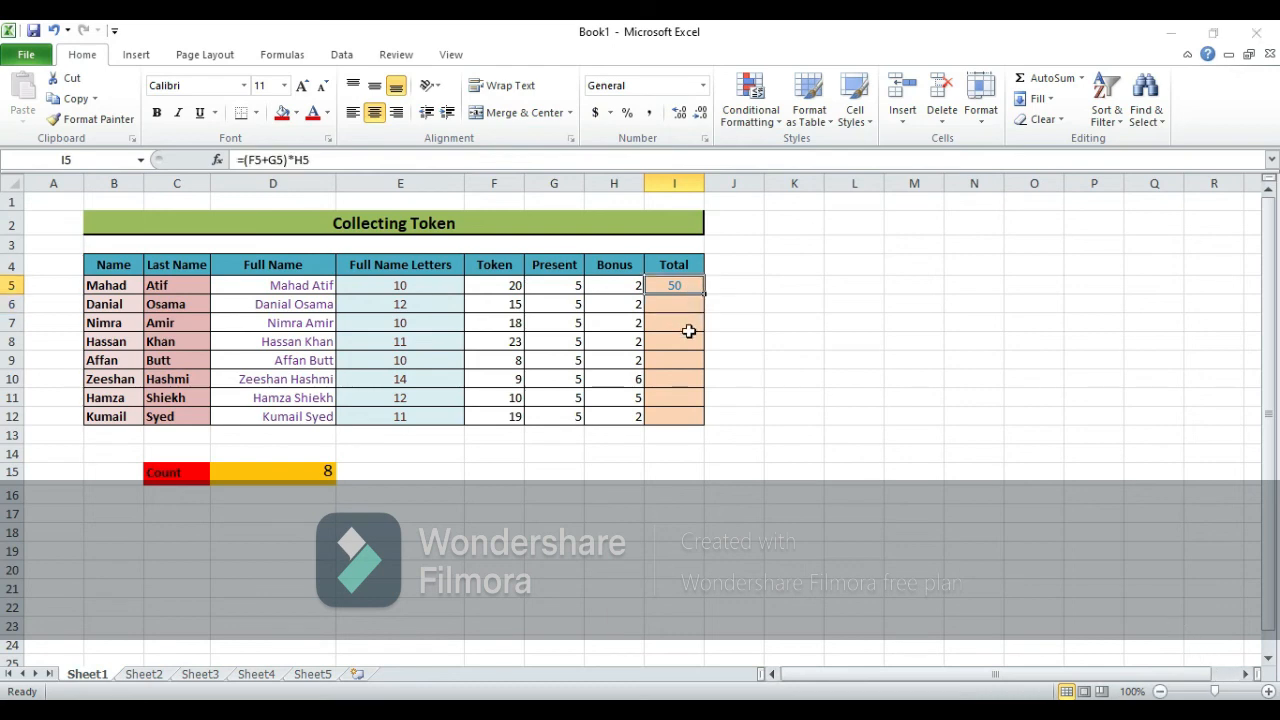
left_click(686, 301)
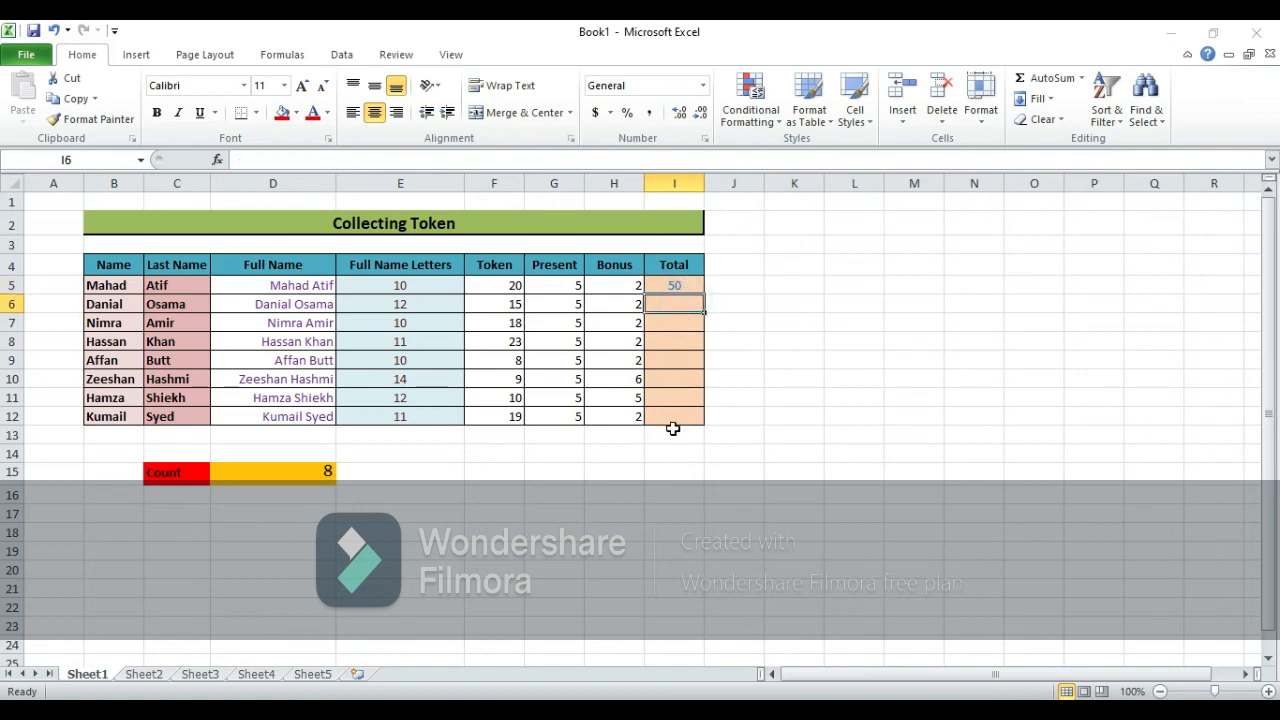
left_click(684, 288)
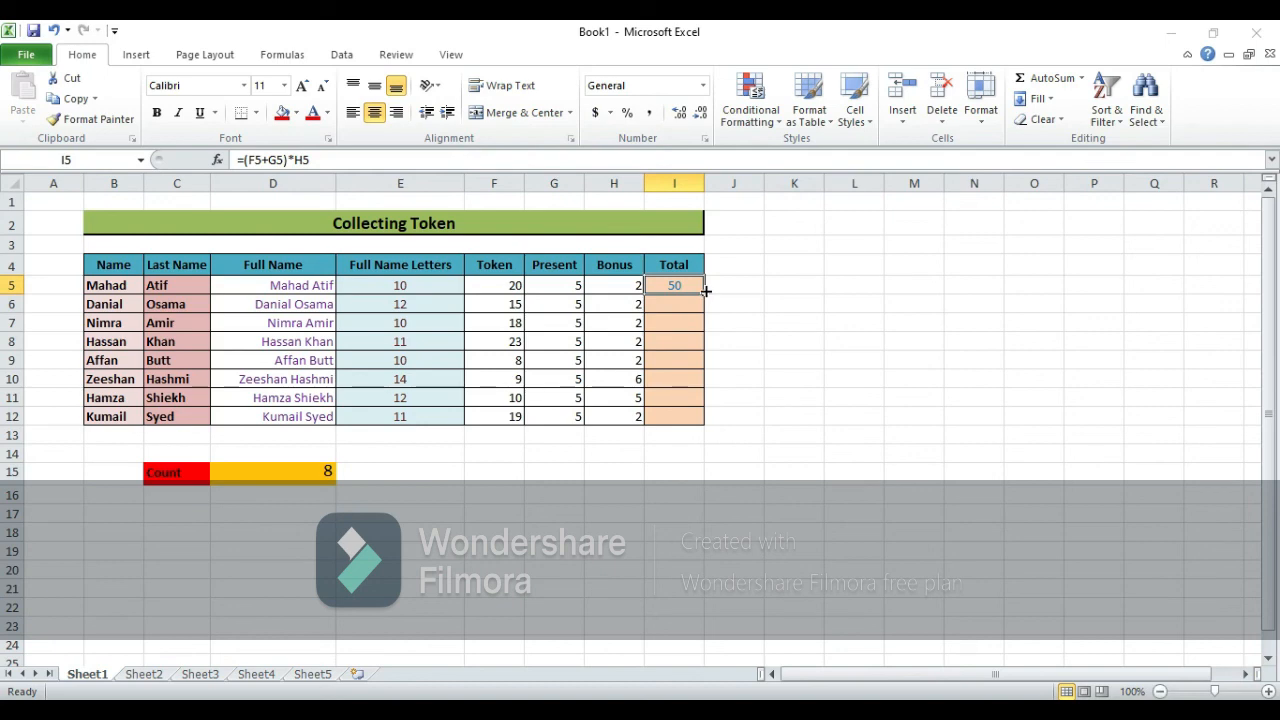
left_click_drag(703, 291, 699, 419)
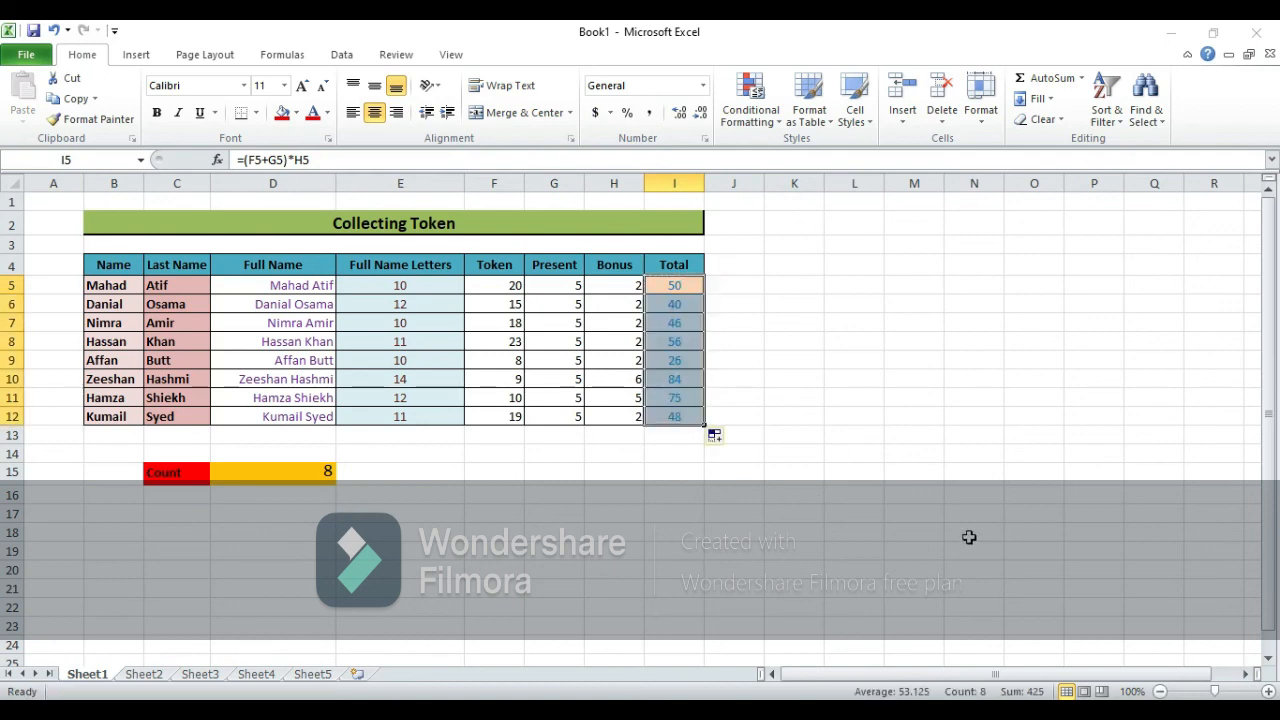